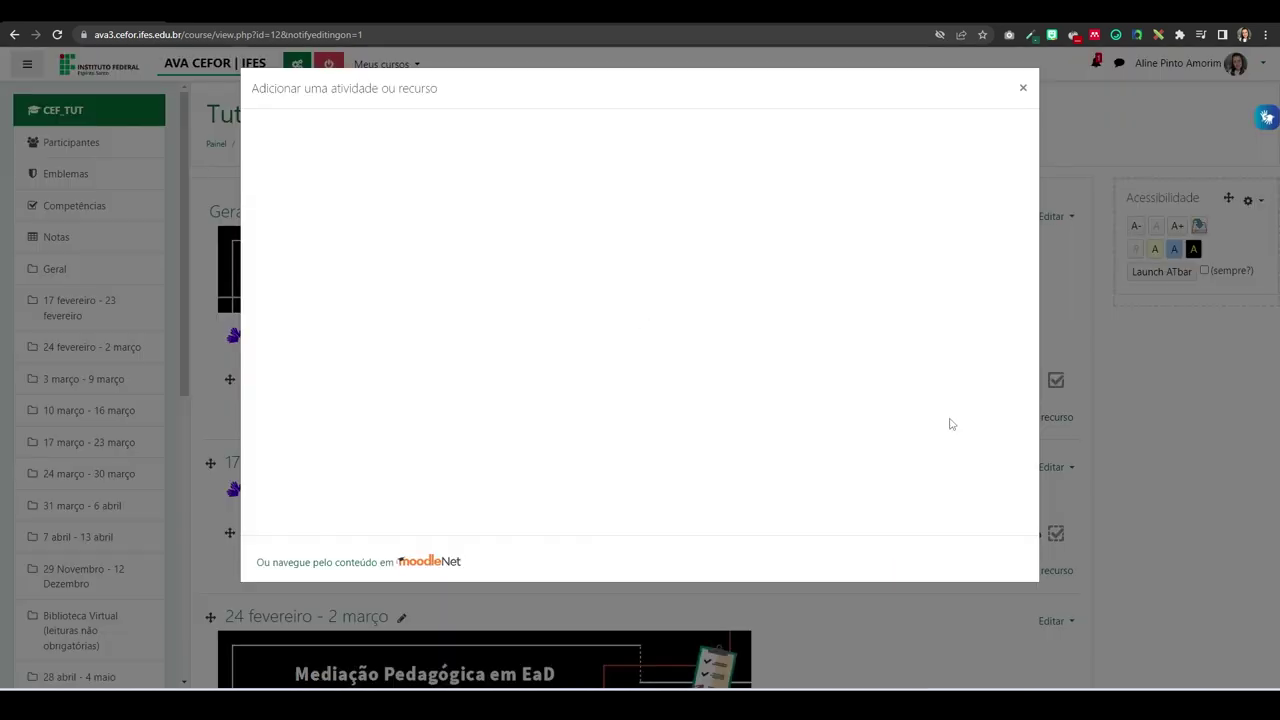
Step: Add a Fórum activity to the course's Geral section, named "Fórum teste" with the description "teste"
{"action": "left_click", "coordinate": [339, 174]}
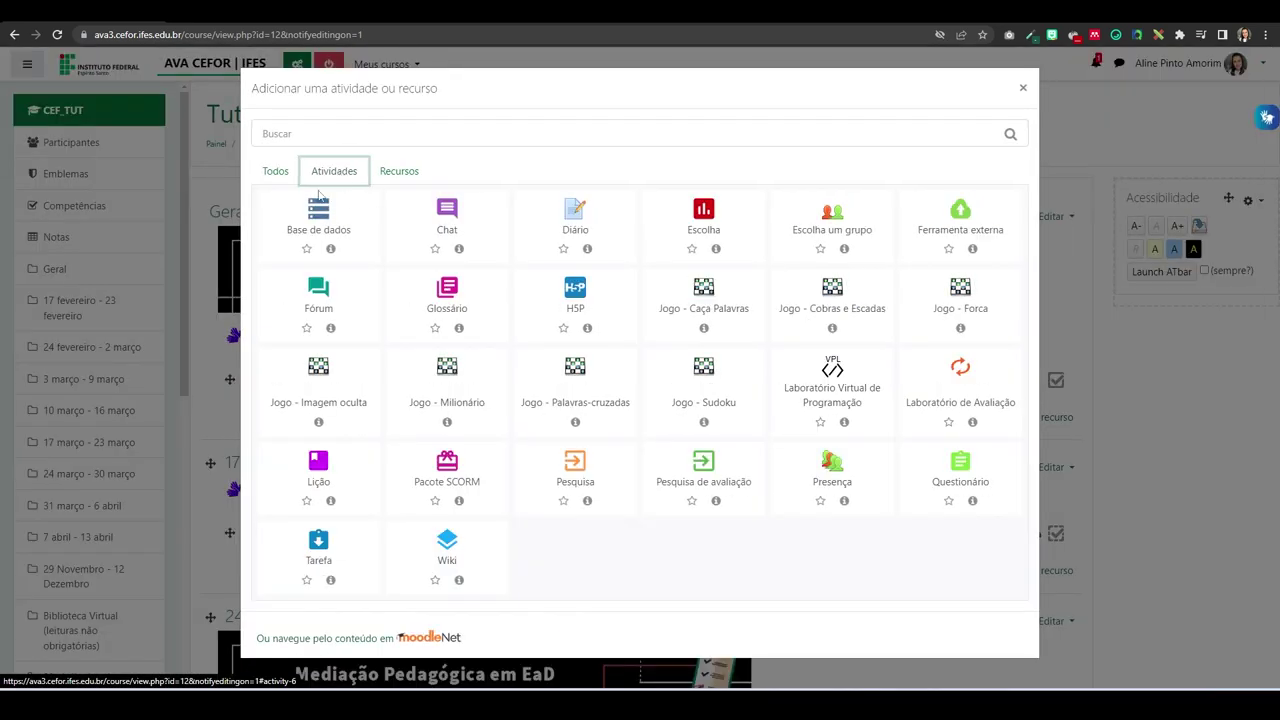
{"action": "left_click", "coordinate": [316, 290]}
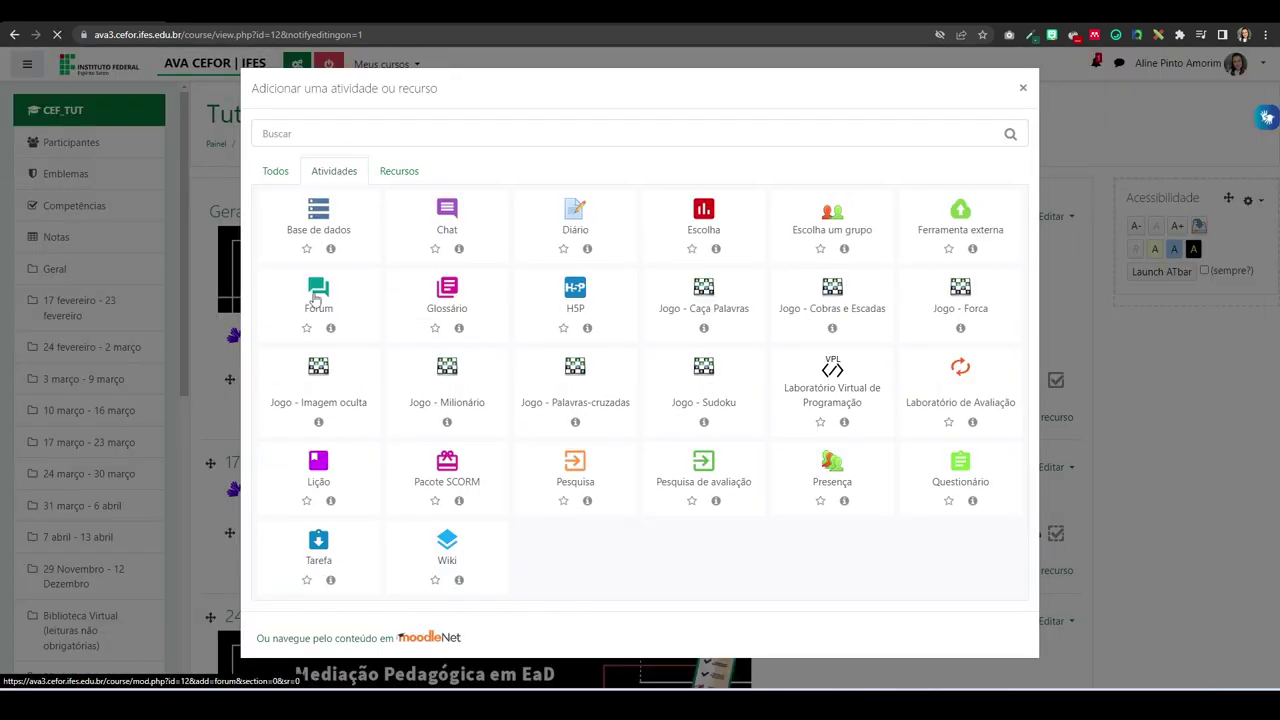
{"action": "left_click", "coordinate": [560, 277]}
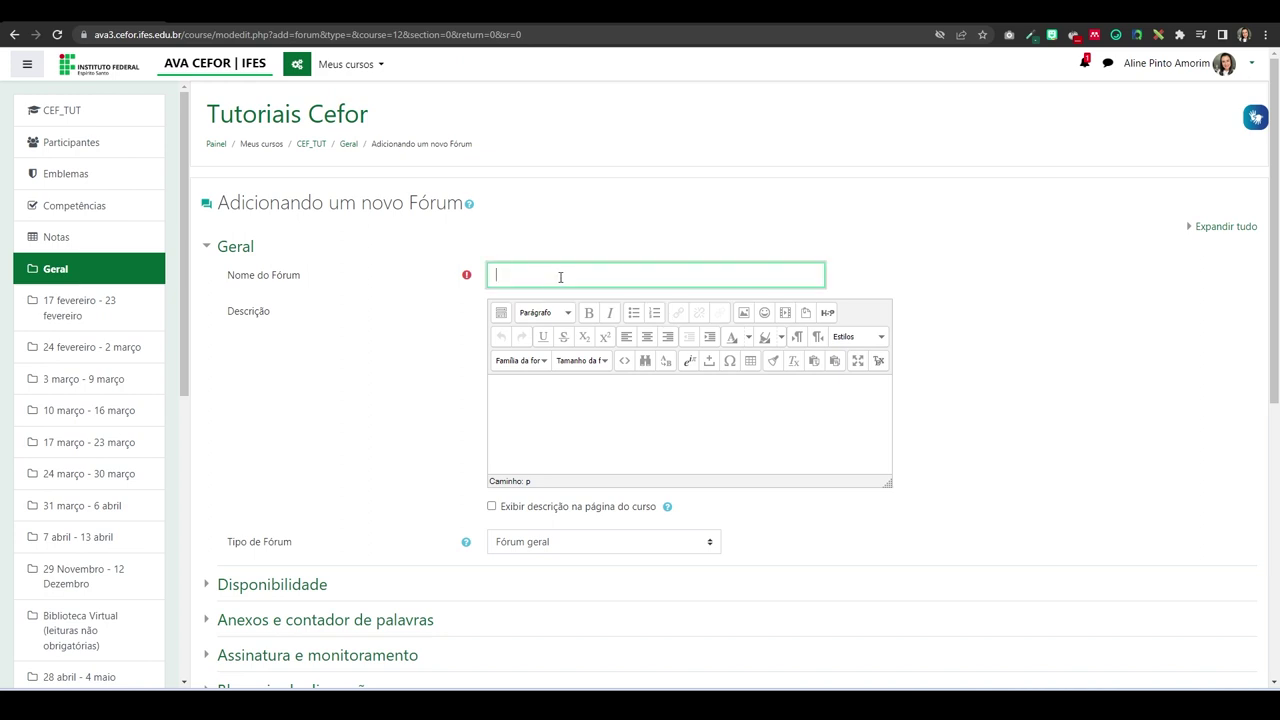
{"action": "type", "text": "Fórum teste"}
{"action": "left_click", "coordinate": [546, 408]}
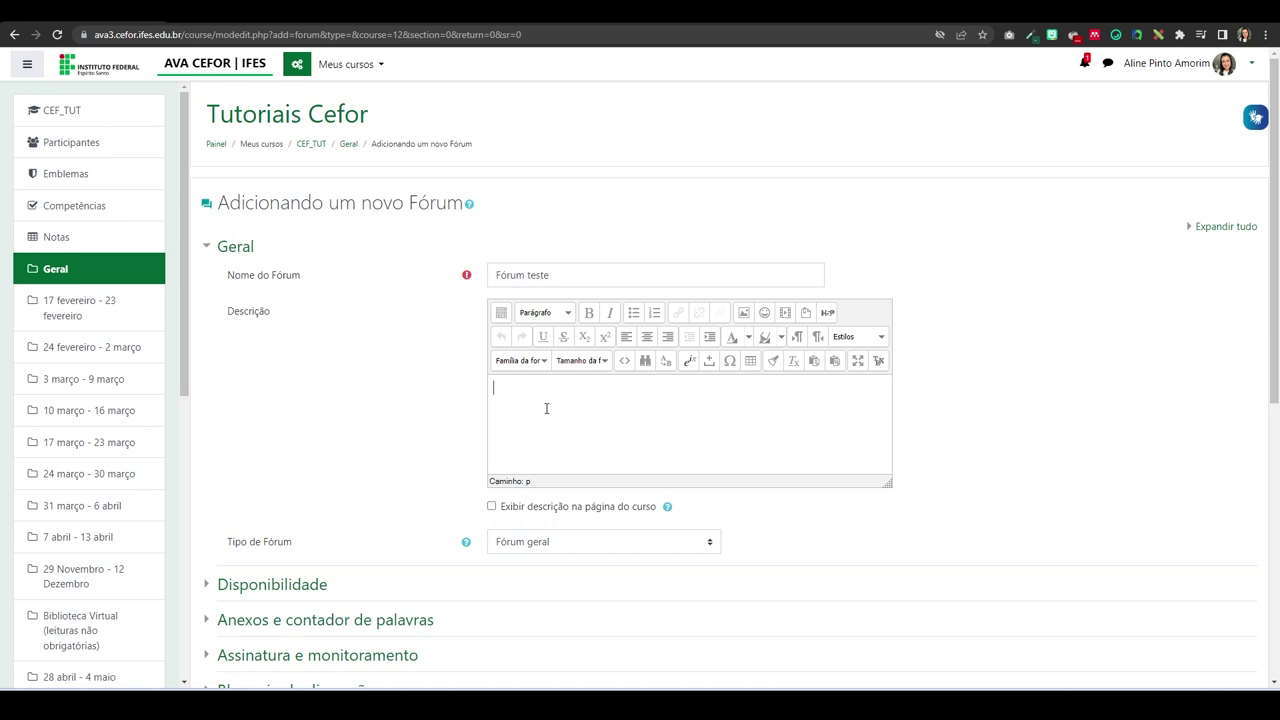
{"action": "type", "text": "teste"}
Step: Read the help on the available forum types and keep the type at Fórum geral
{"action": "scroll", "coordinate": [546, 408], "scroll_direction": "down", "scroll_amount": 2}
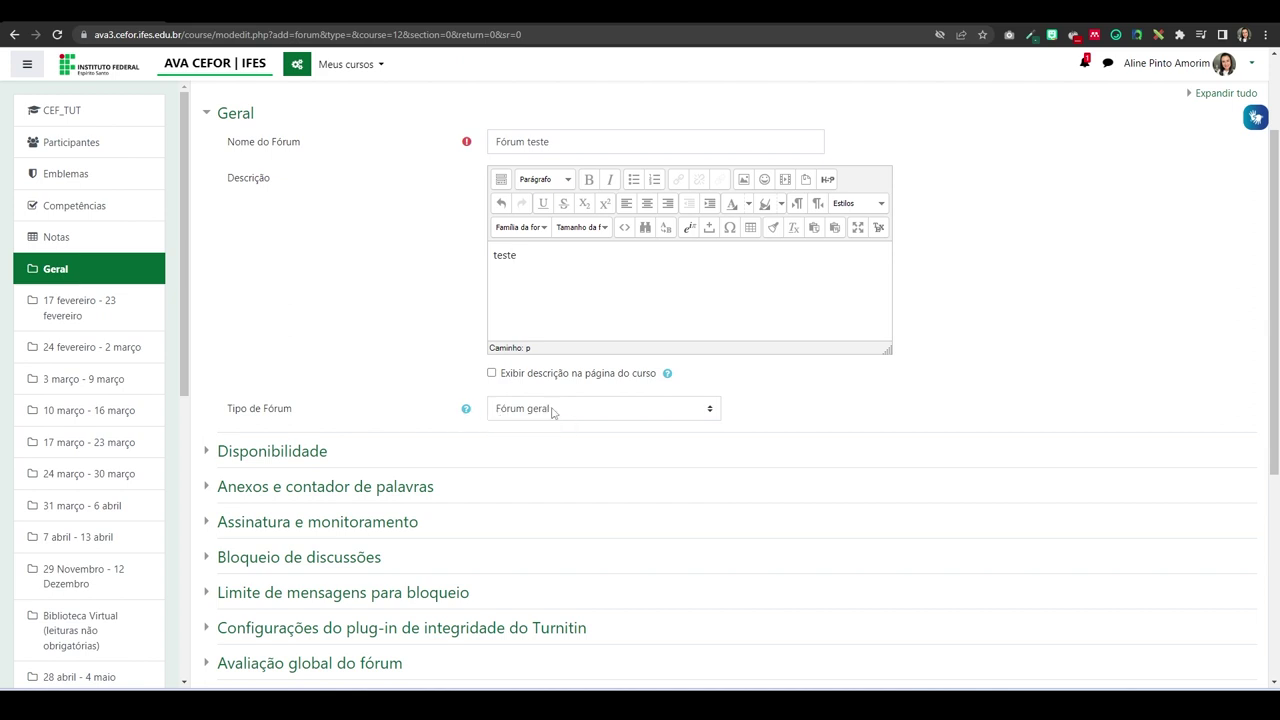
{"action": "left_click", "coordinate": [467, 415]}
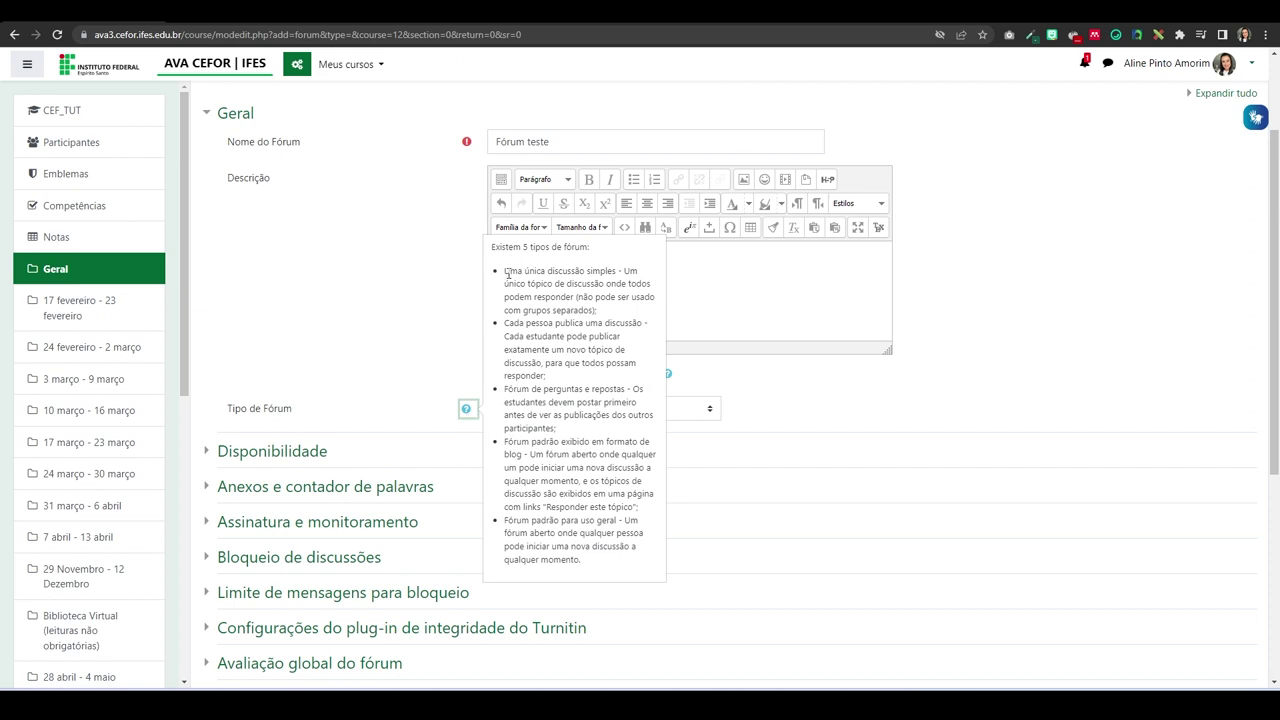
{"action": "left_click", "coordinate": [450, 289]}
{"action": "left_click", "coordinate": [710, 411]}
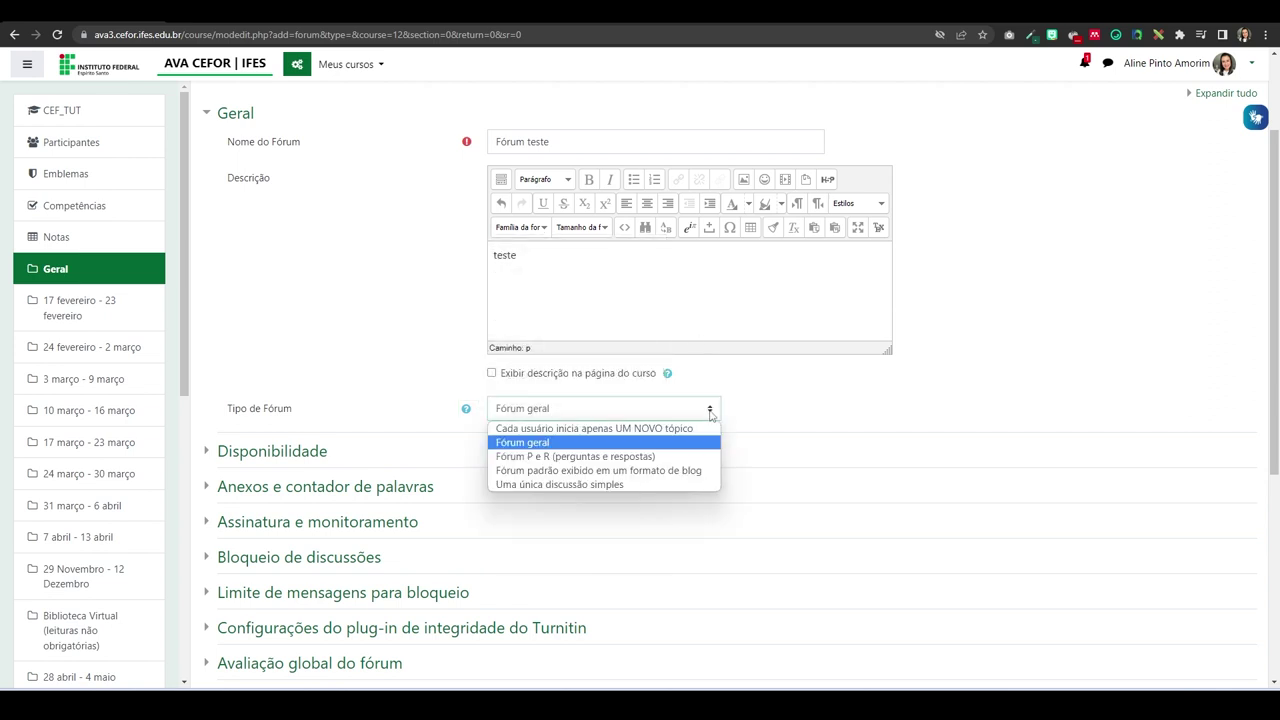
{"action": "left_click", "coordinate": [563, 443]}
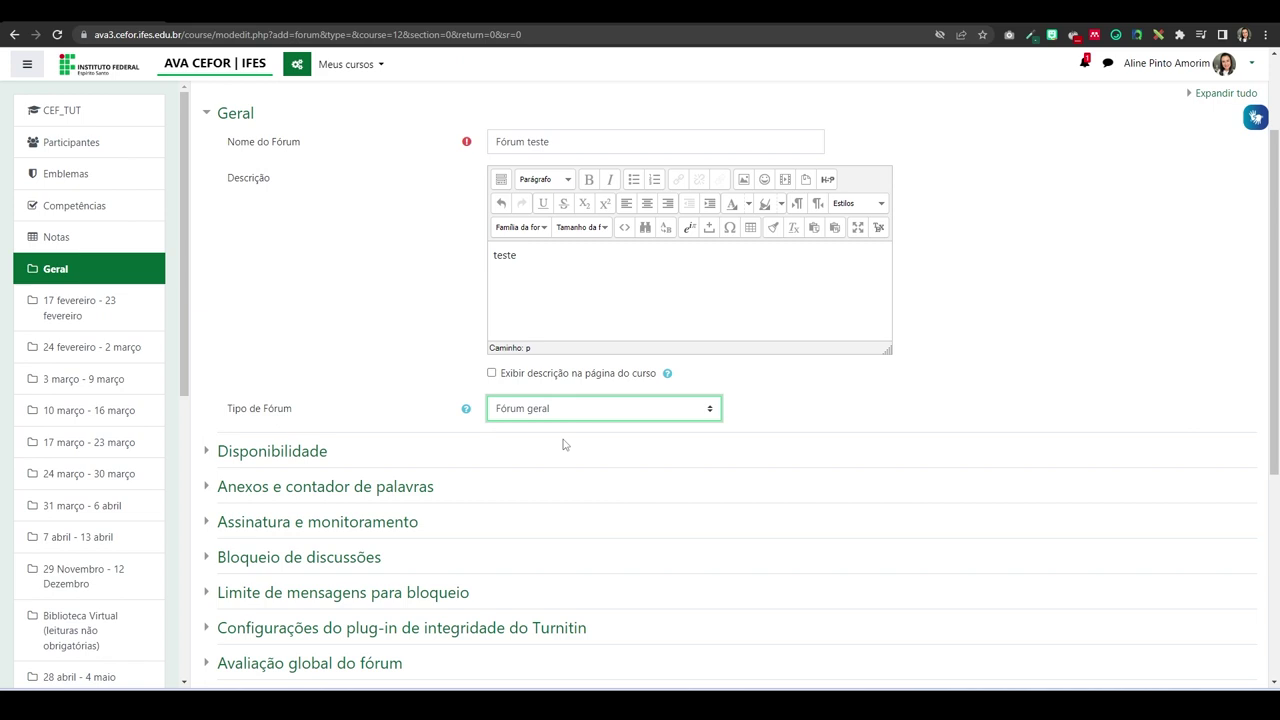
Step: Try the forum type Fórum P e R (perguntas e respostas) and return it to Fórum geral
{"action": "left_click", "coordinate": [711, 409]}
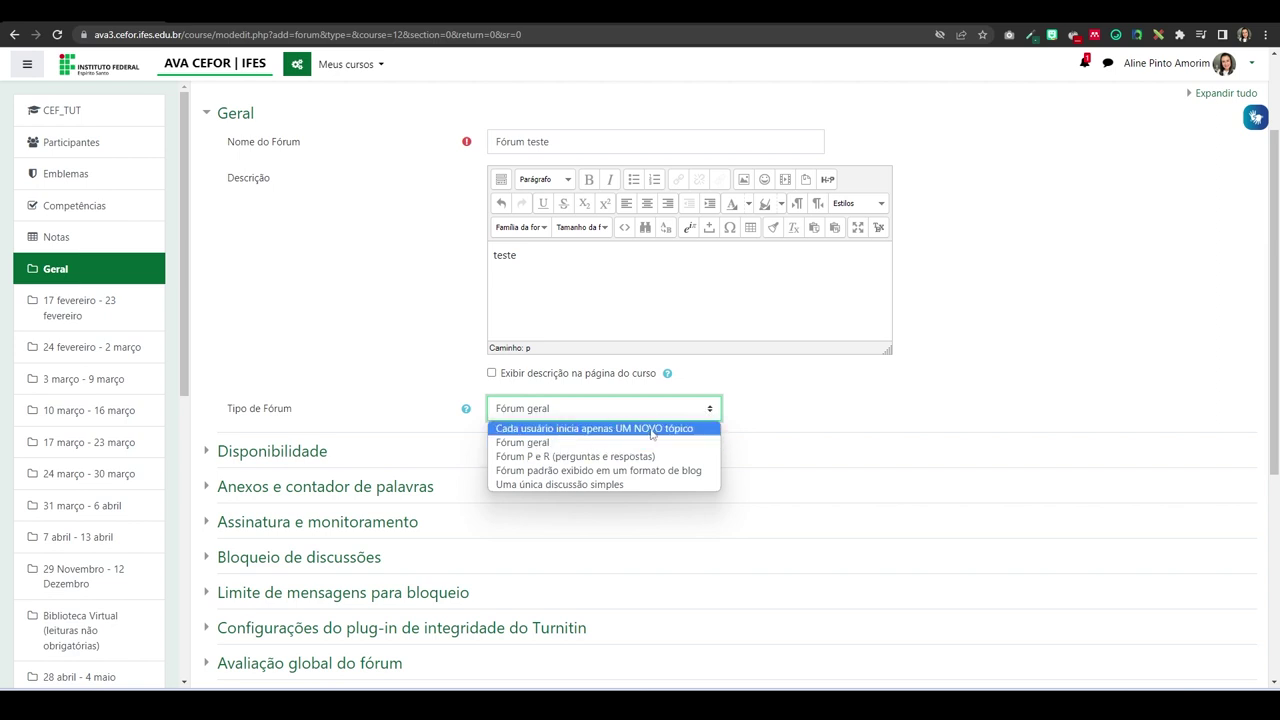
{"action": "left_click", "coordinate": [579, 461]}
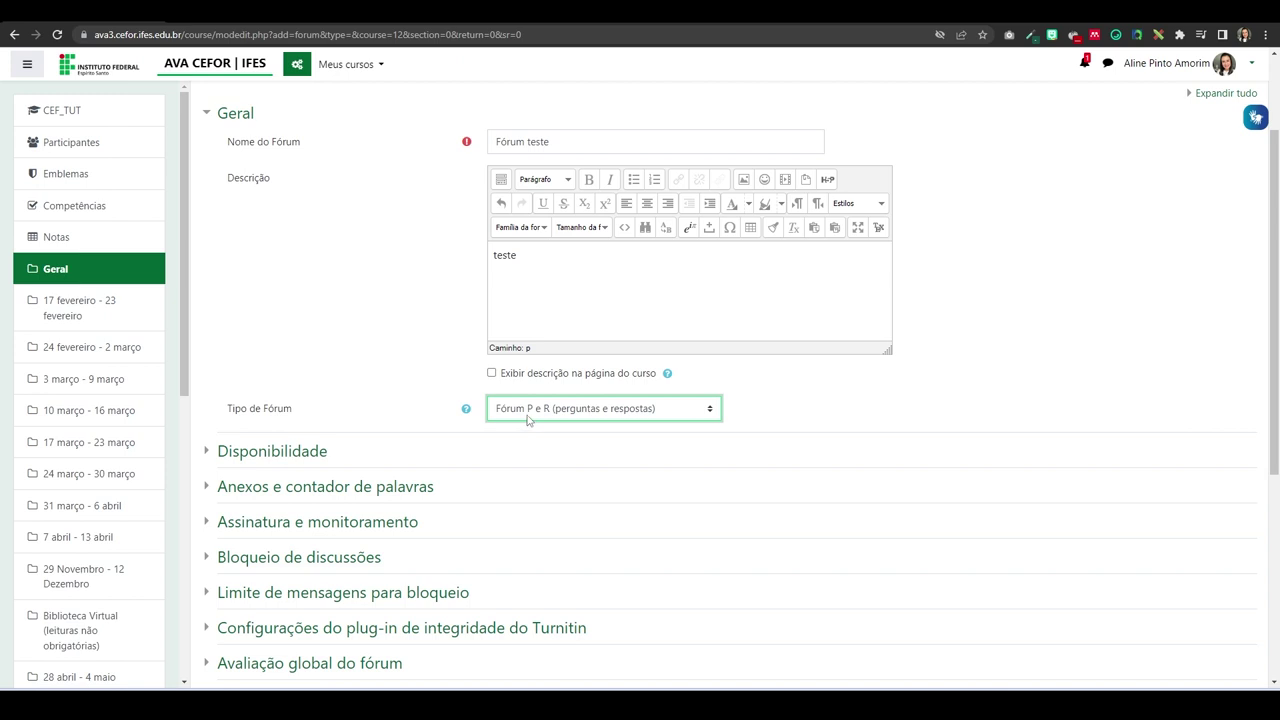
{"action": "left_click", "coordinate": [714, 419]}
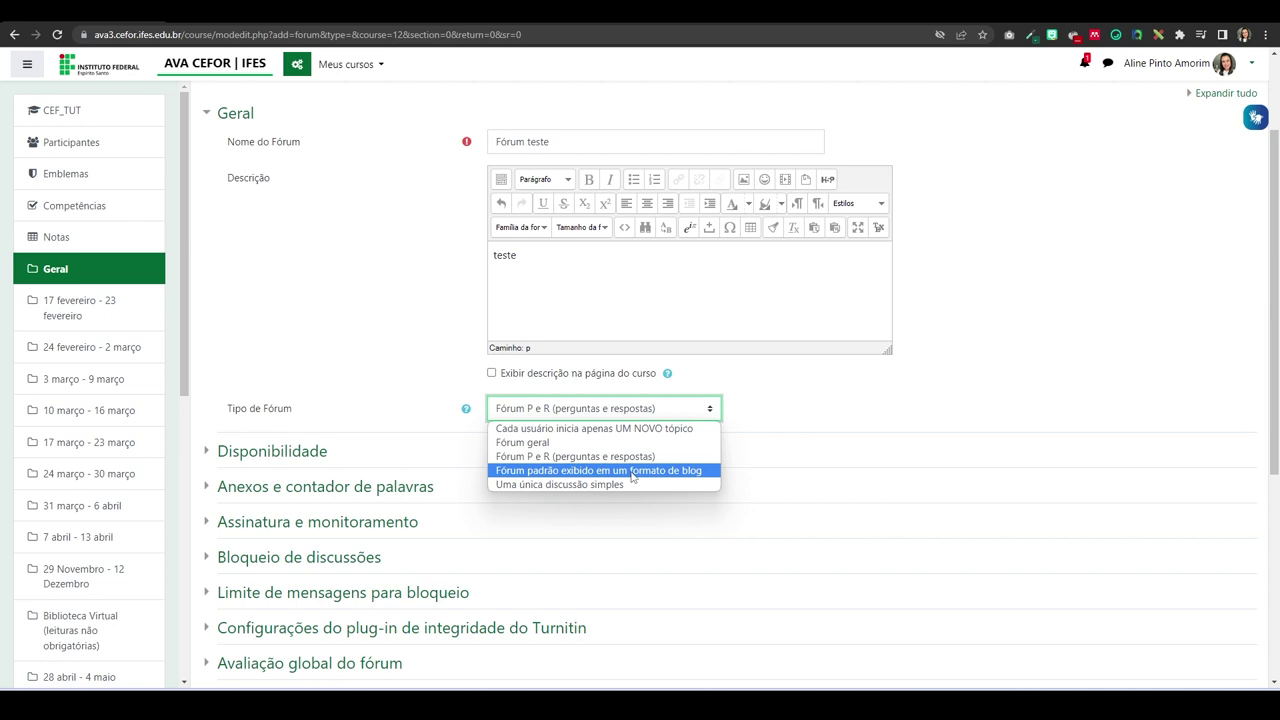
{"action": "left_click", "coordinate": [562, 443]}
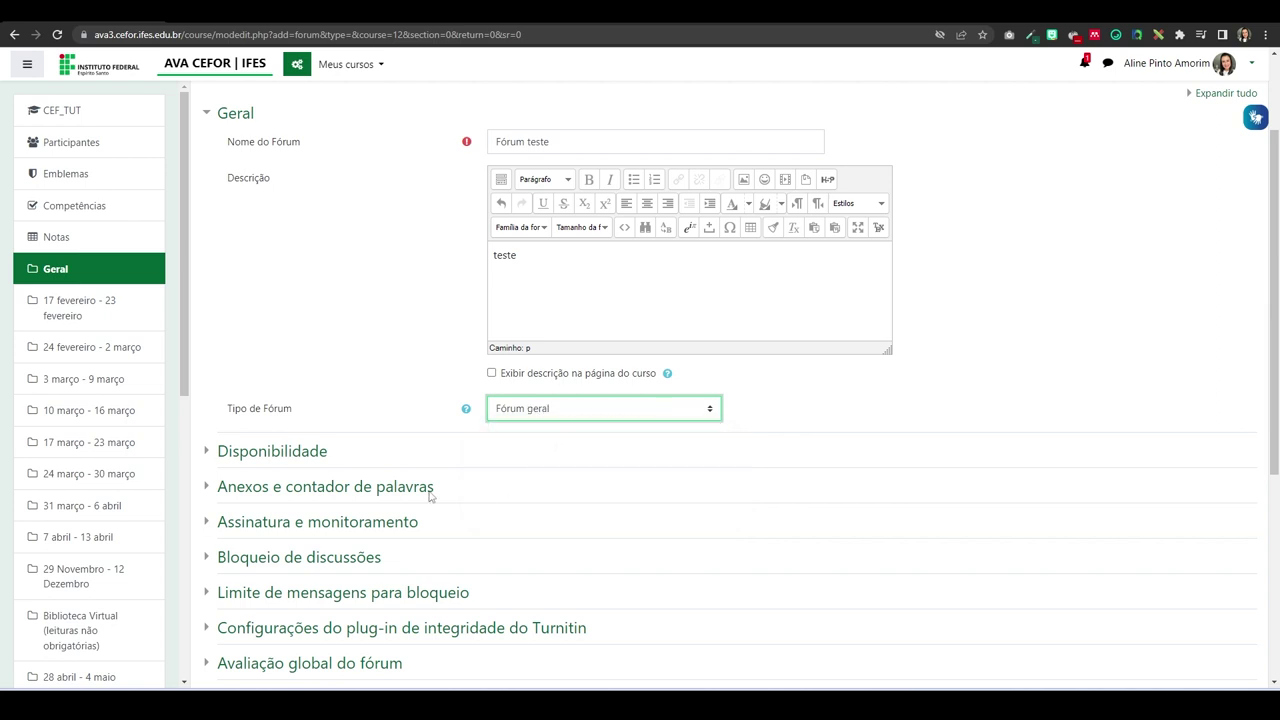
Step: Enable both the Data de entrega and the Data limite in the forum's Disponibilidade settings
{"action": "left_click", "coordinate": [278, 456]}
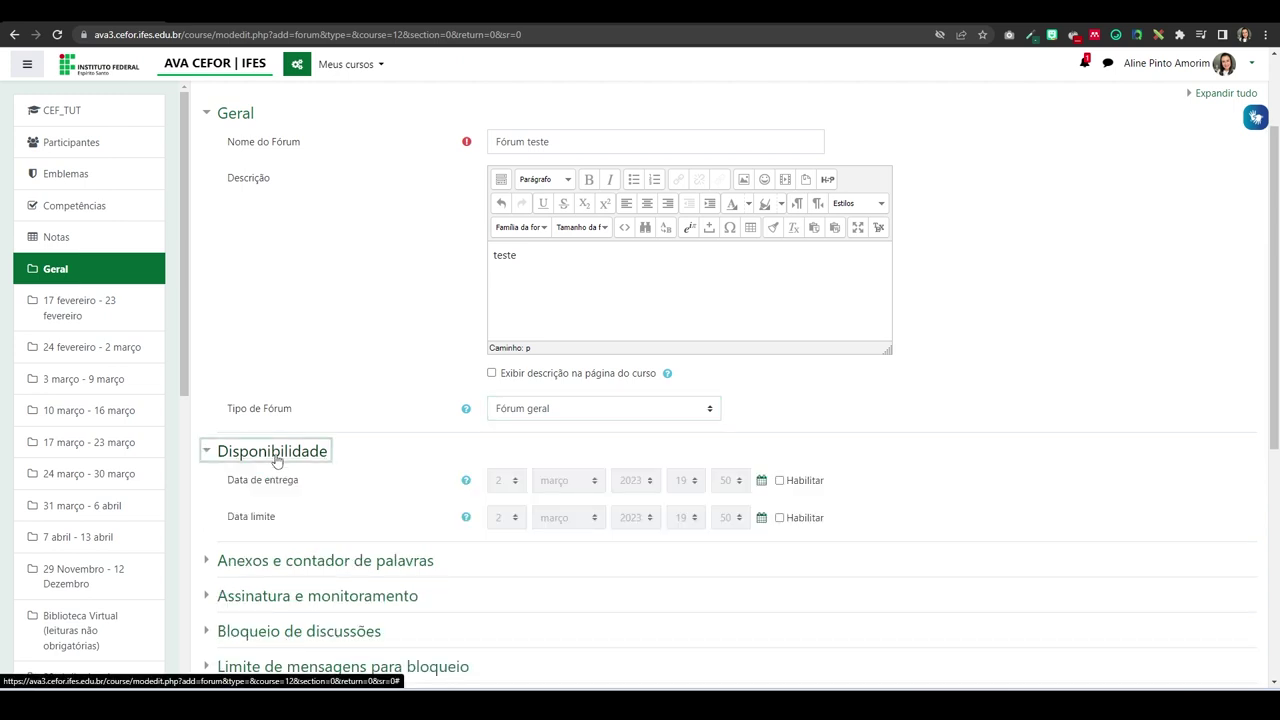
{"action": "left_click", "coordinate": [781, 482]}
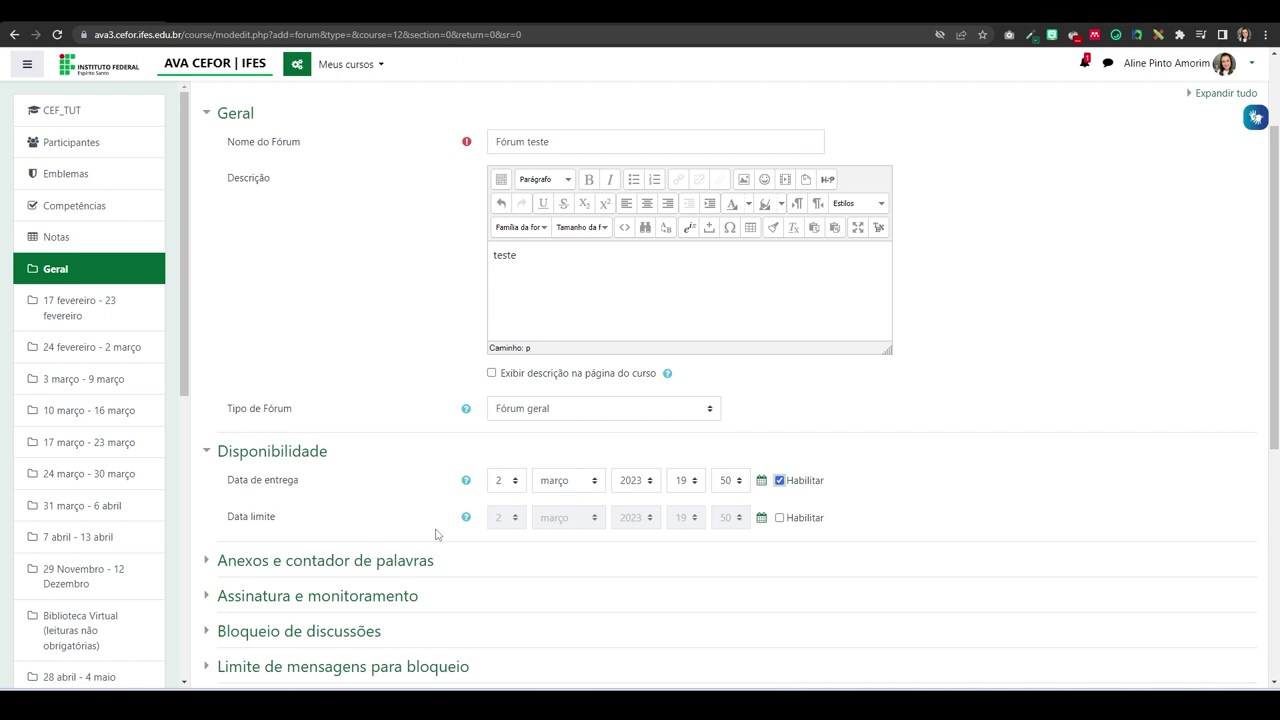
{"action": "left_click", "coordinate": [779, 517]}
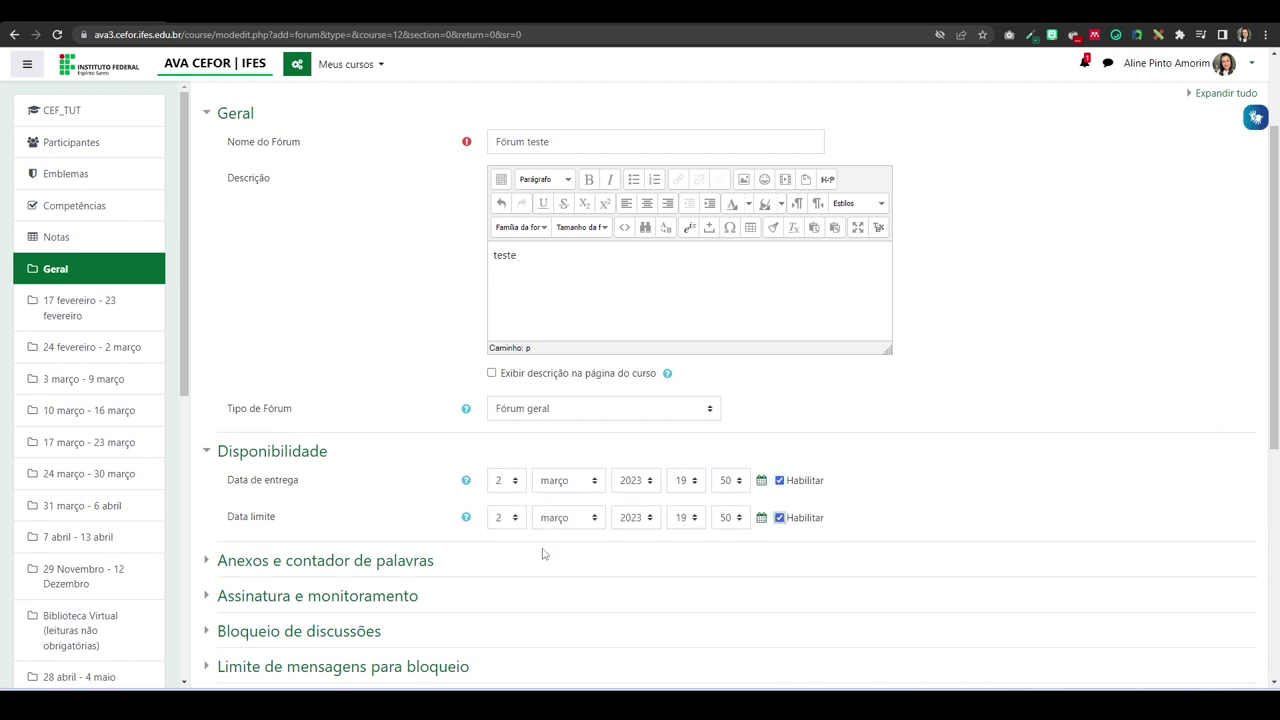
Step: Examine the maximum attachment size and word count options under Anexos e contador de palavras
{"action": "scroll", "coordinate": [580, 529], "scroll_direction": "down", "scroll_amount": 2}
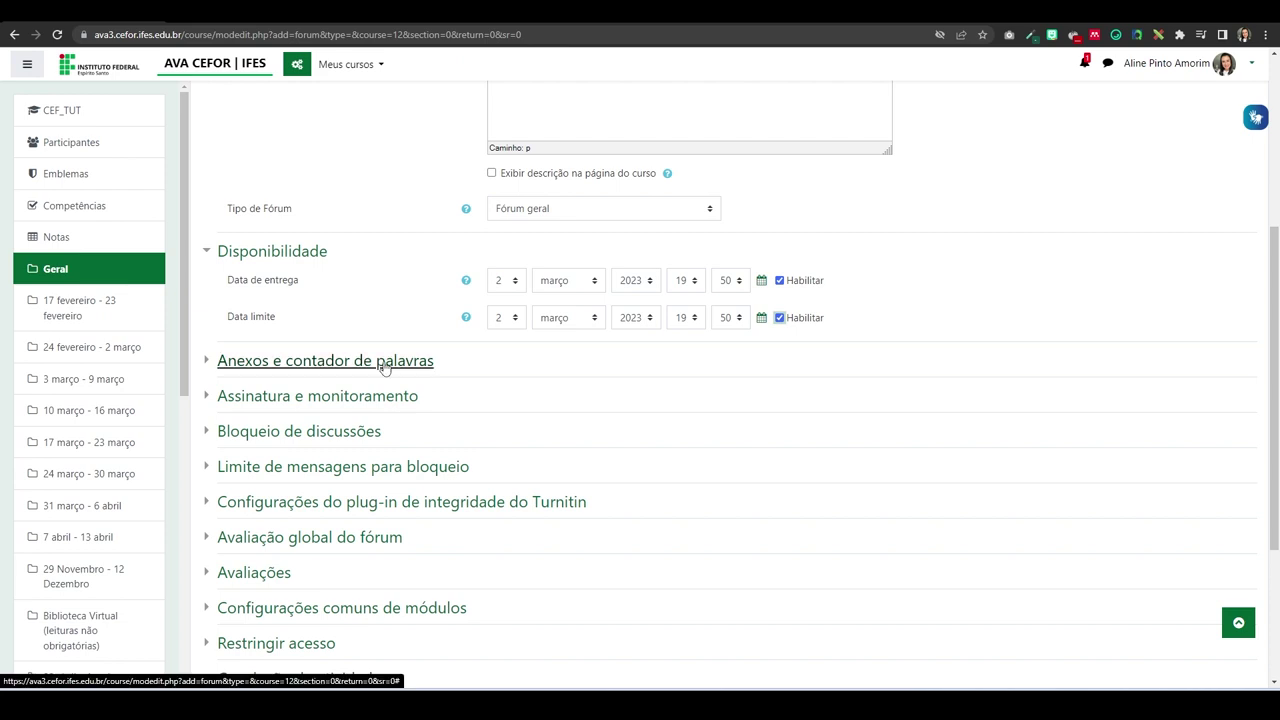
{"action": "left_click", "coordinate": [384, 366]}
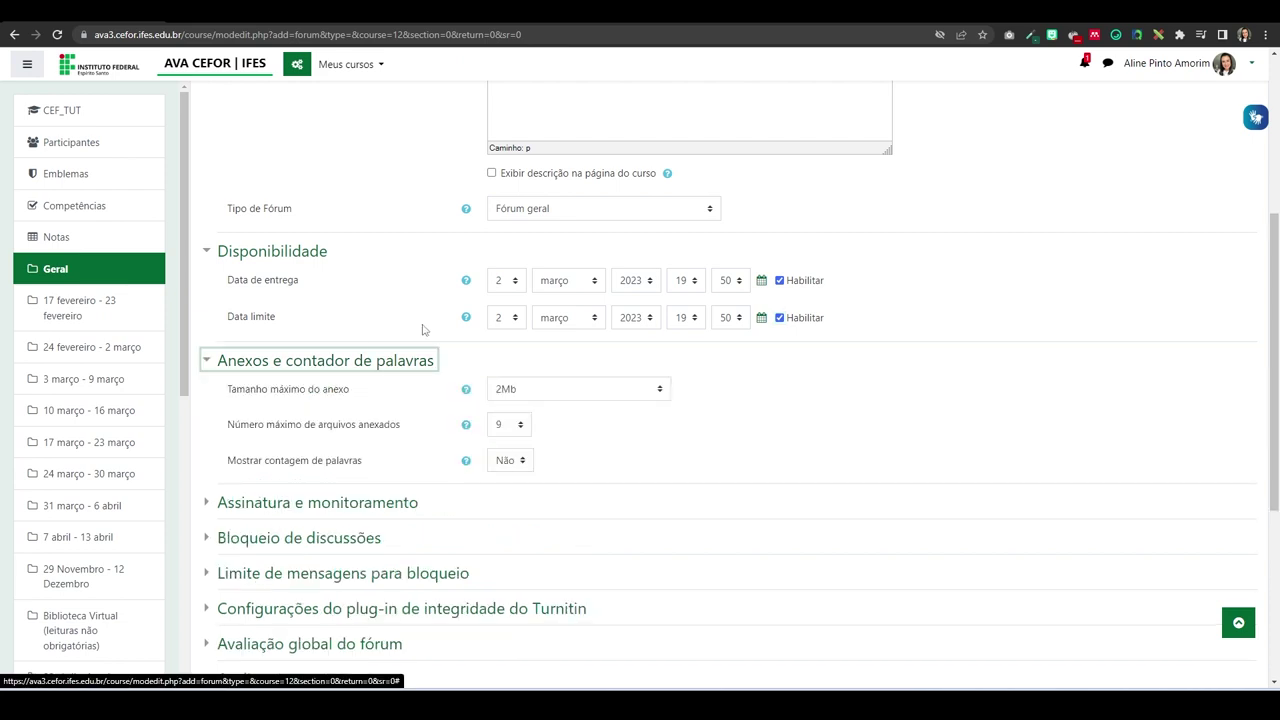
{"action": "left_click", "coordinate": [662, 393]}
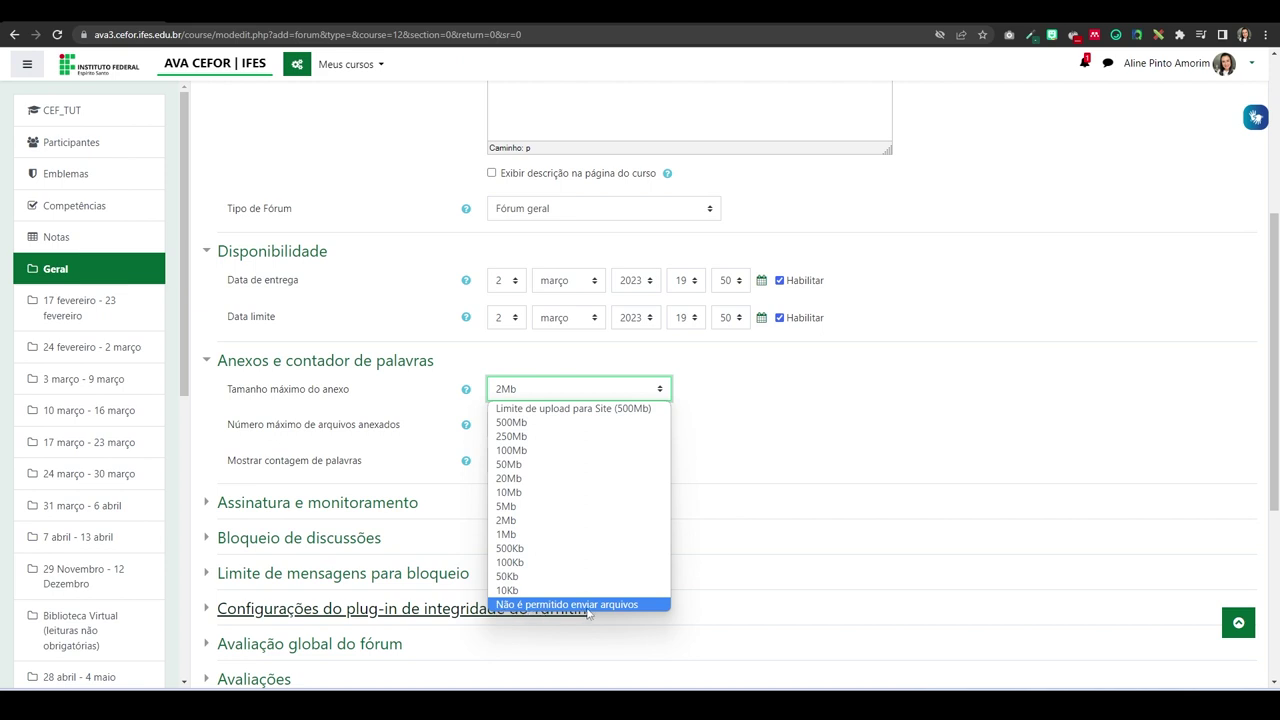
{"action": "left_click", "coordinate": [827, 445]}
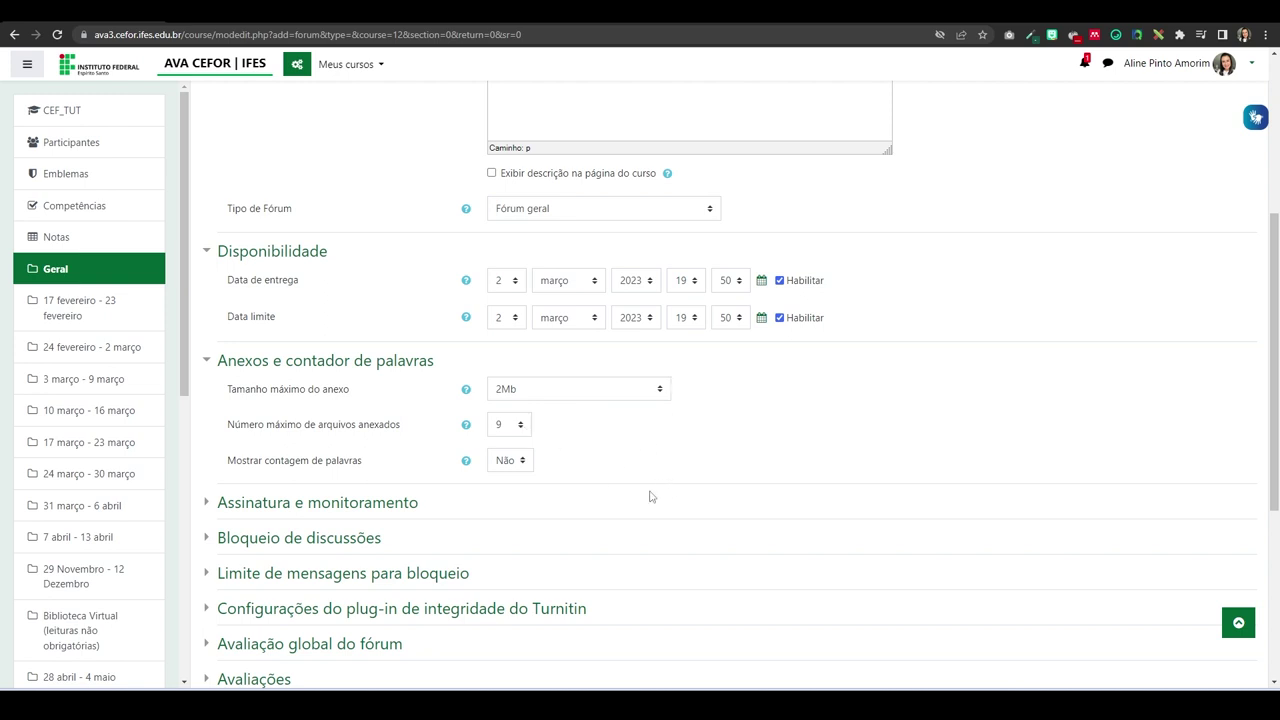
{"action": "left_click", "coordinate": [525, 463]}
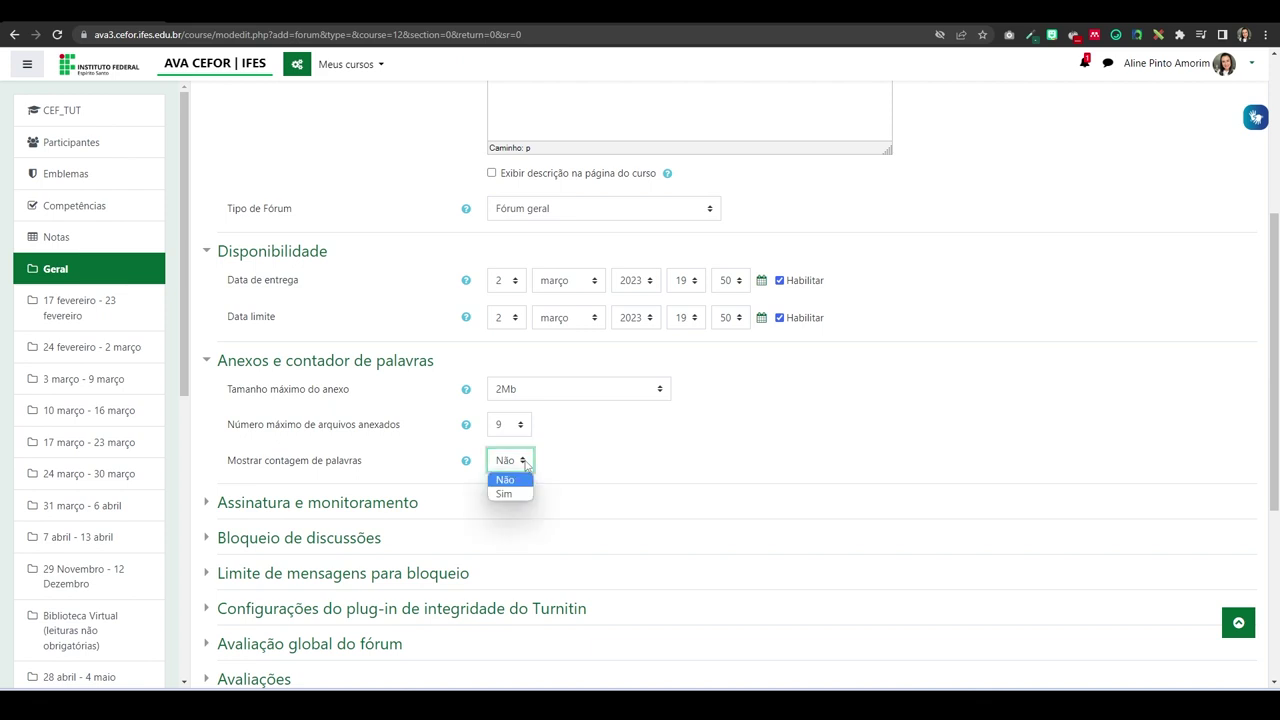
{"action": "left_click", "coordinate": [583, 470]}
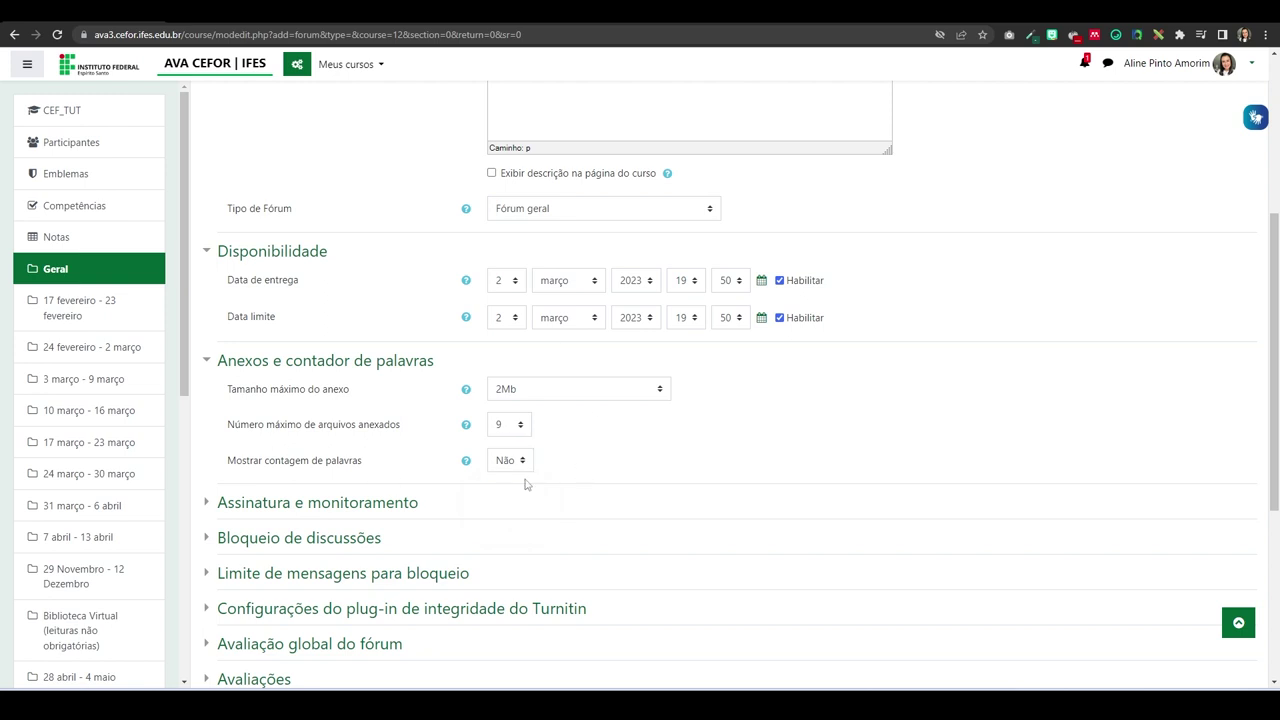
Step: Activate Turnitin for the forum and allow students to view the similarity reports
{"action": "scroll", "coordinate": [523, 486], "scroll_direction": "down", "scroll_amount": 2}
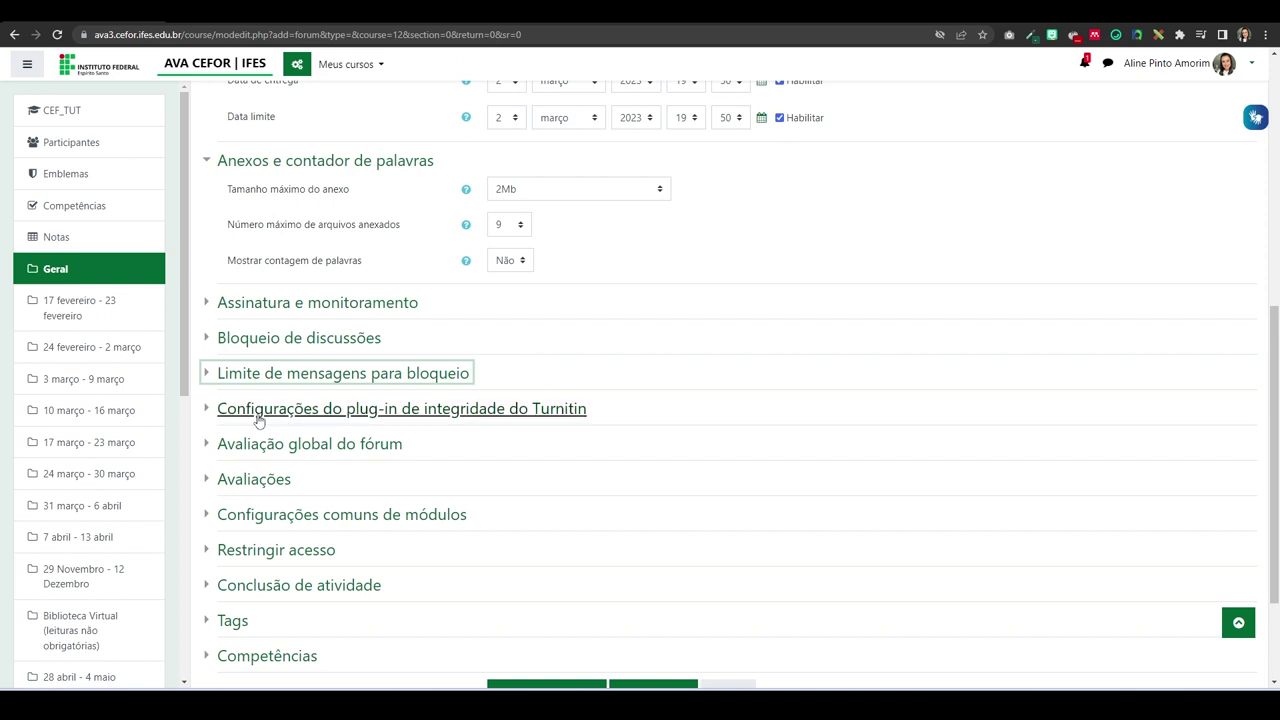
{"action": "left_click", "coordinate": [380, 411]}
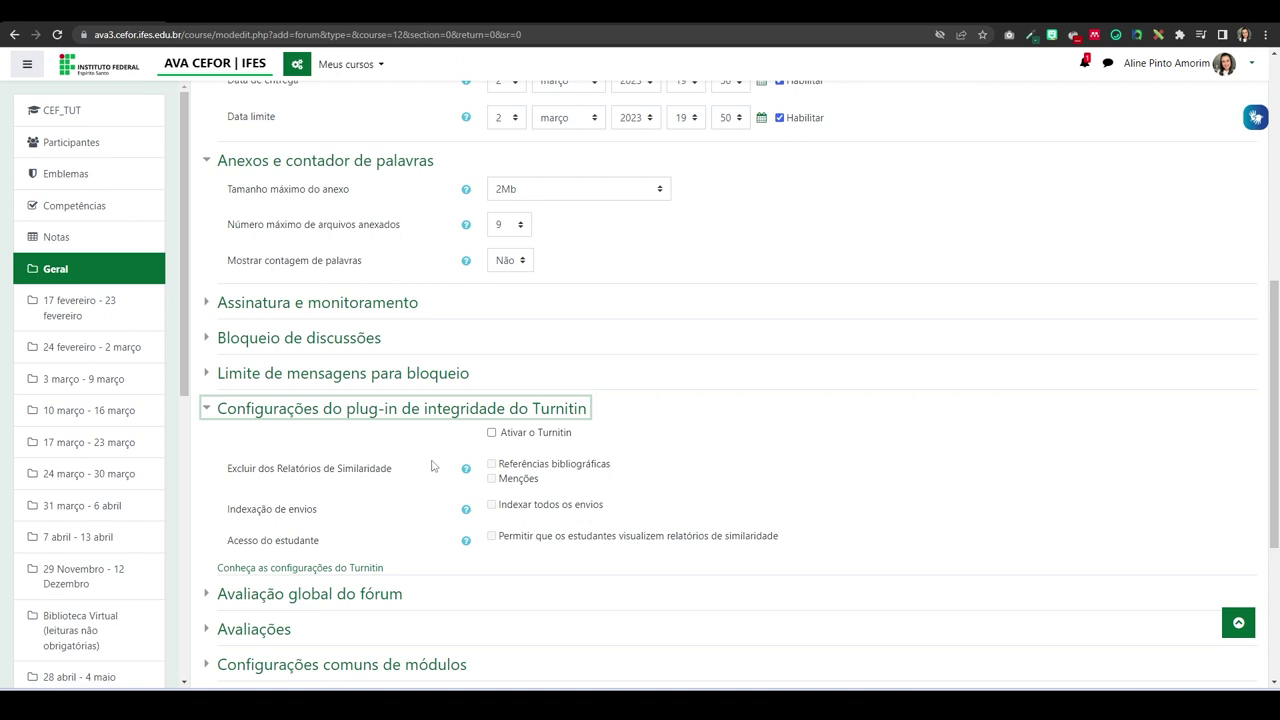
{"action": "left_click", "coordinate": [491, 432]}
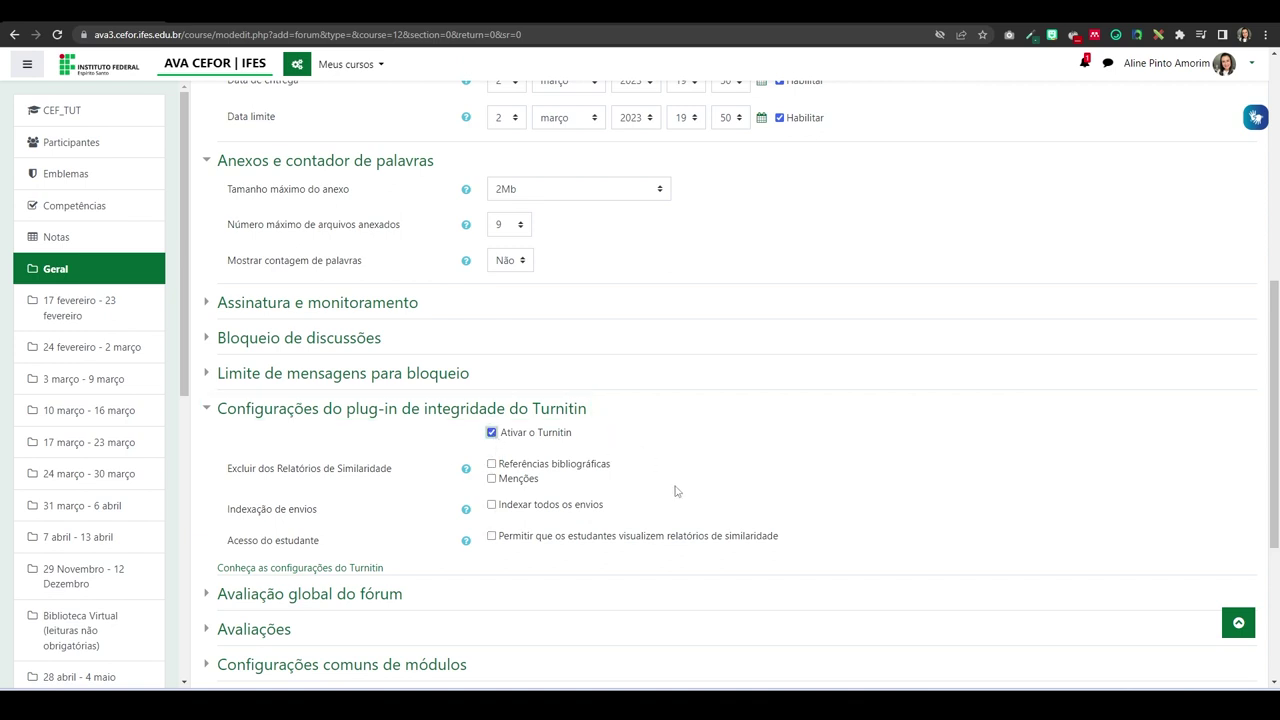
{"action": "scroll", "coordinate": [674, 491], "scroll_direction": "down", "scroll_amount": 2}
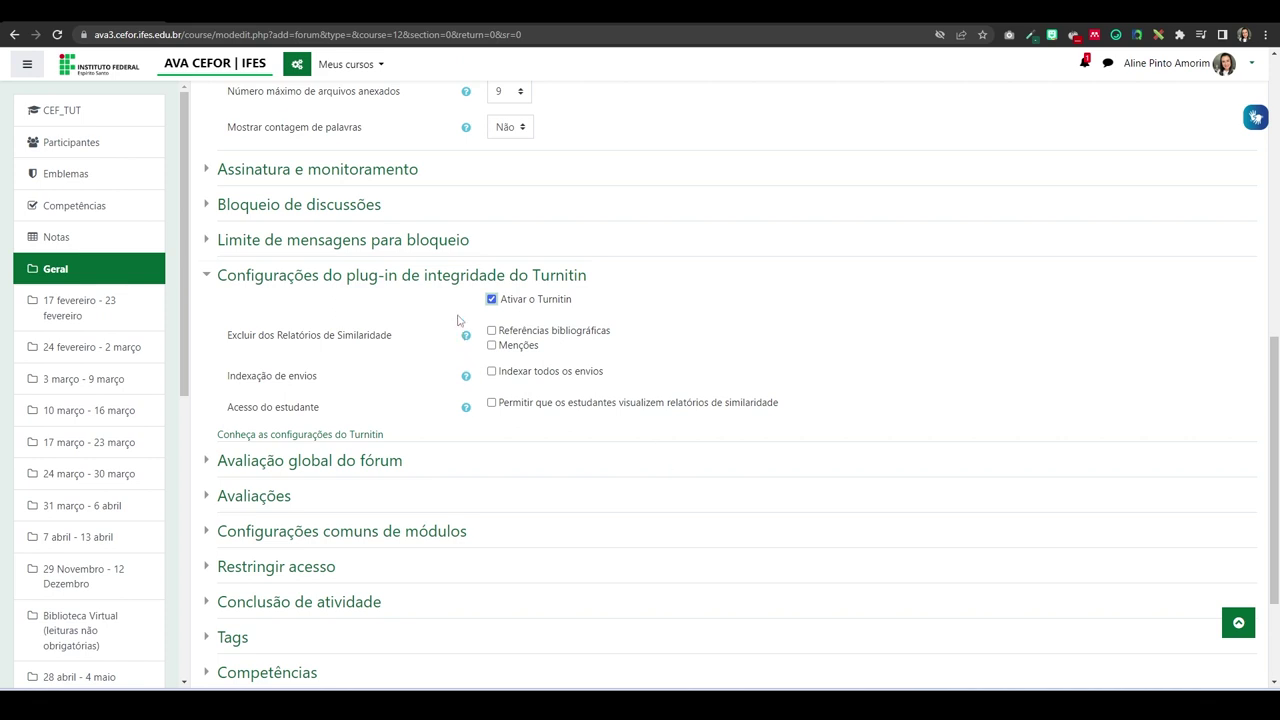
{"action": "left_click", "coordinate": [492, 403]}
{"action": "scroll", "coordinate": [470, 455], "scroll_direction": "down", "scroll_amount": 3}
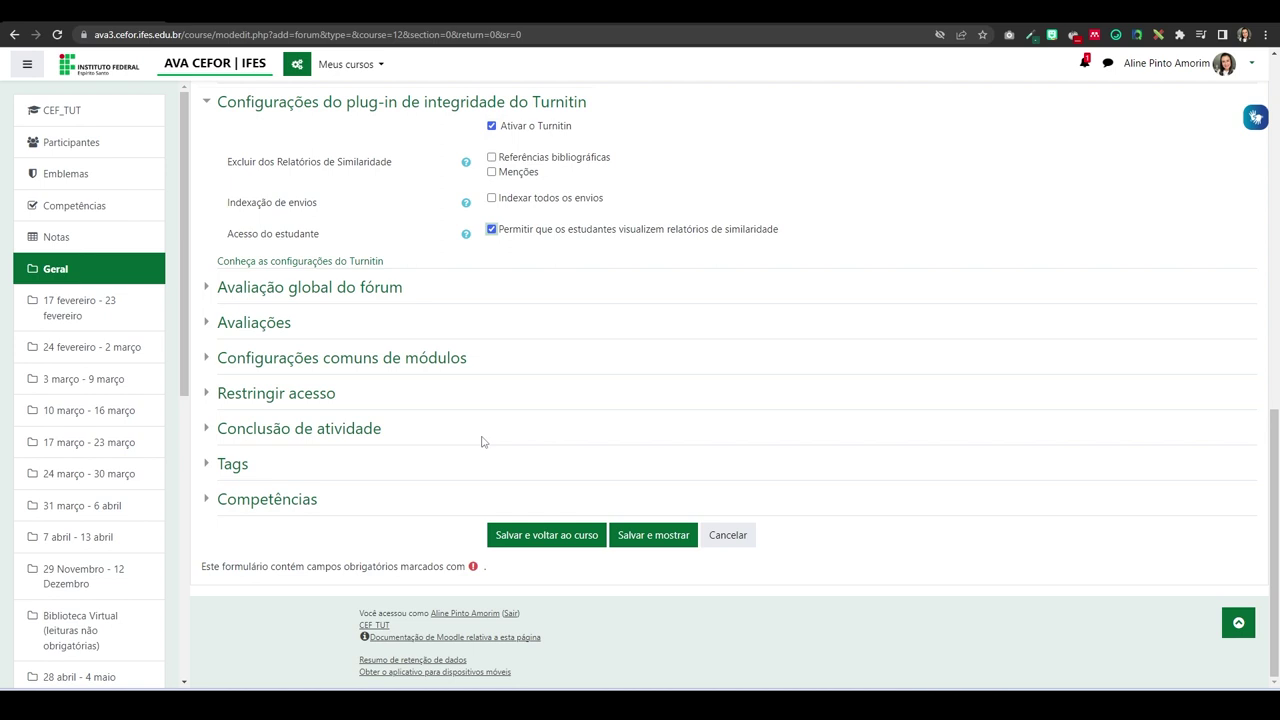
{"action": "left_click", "coordinate": [252, 100]}
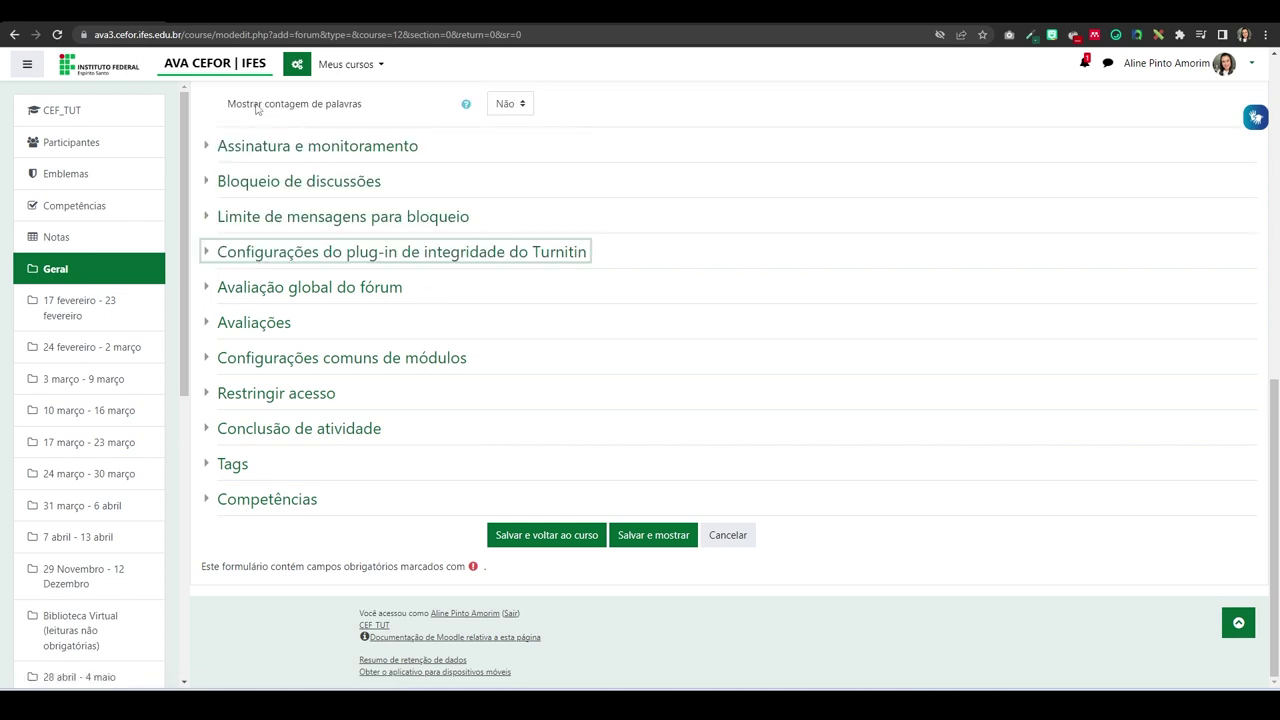
Step: Review the Avaliação global do fórum settings and set the Tipo agregado under Avaliações to Soma das avaliações
{"action": "left_click", "coordinate": [404, 293]}
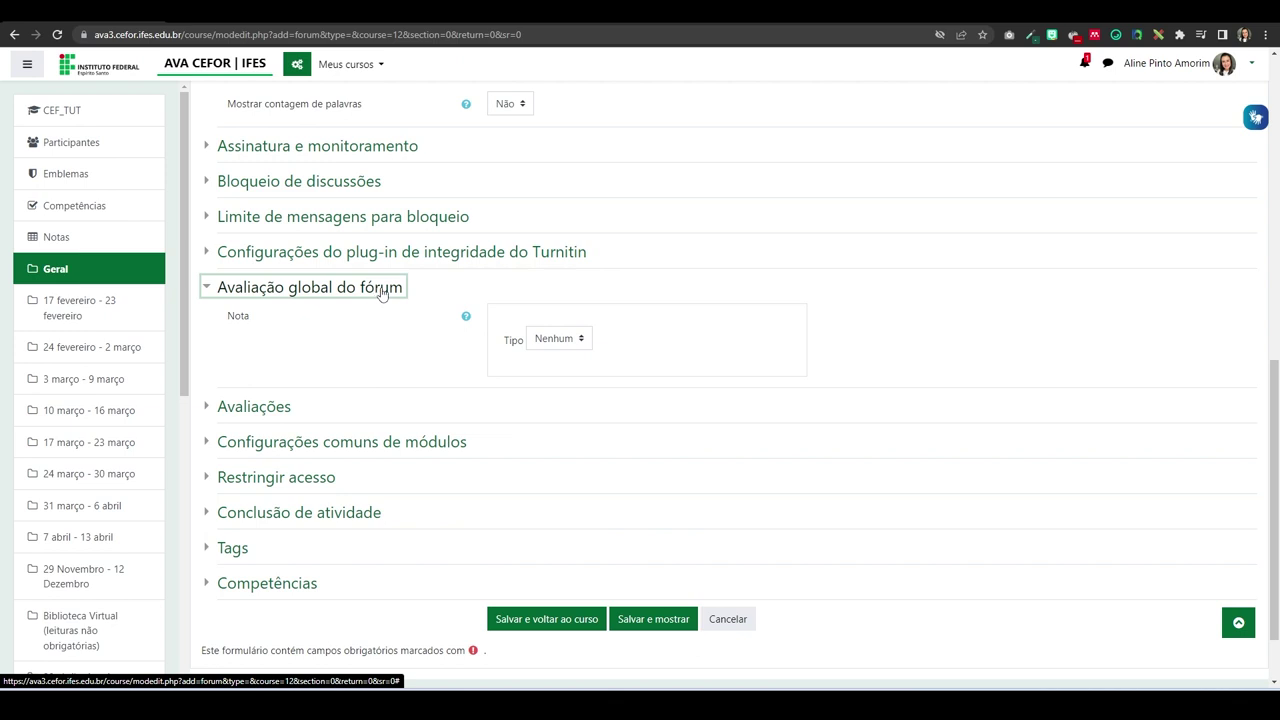
{"action": "scroll", "coordinate": [268, 343], "scroll_direction": "down", "scroll_amount": 2}
{"action": "left_click", "coordinate": [255, 324]}
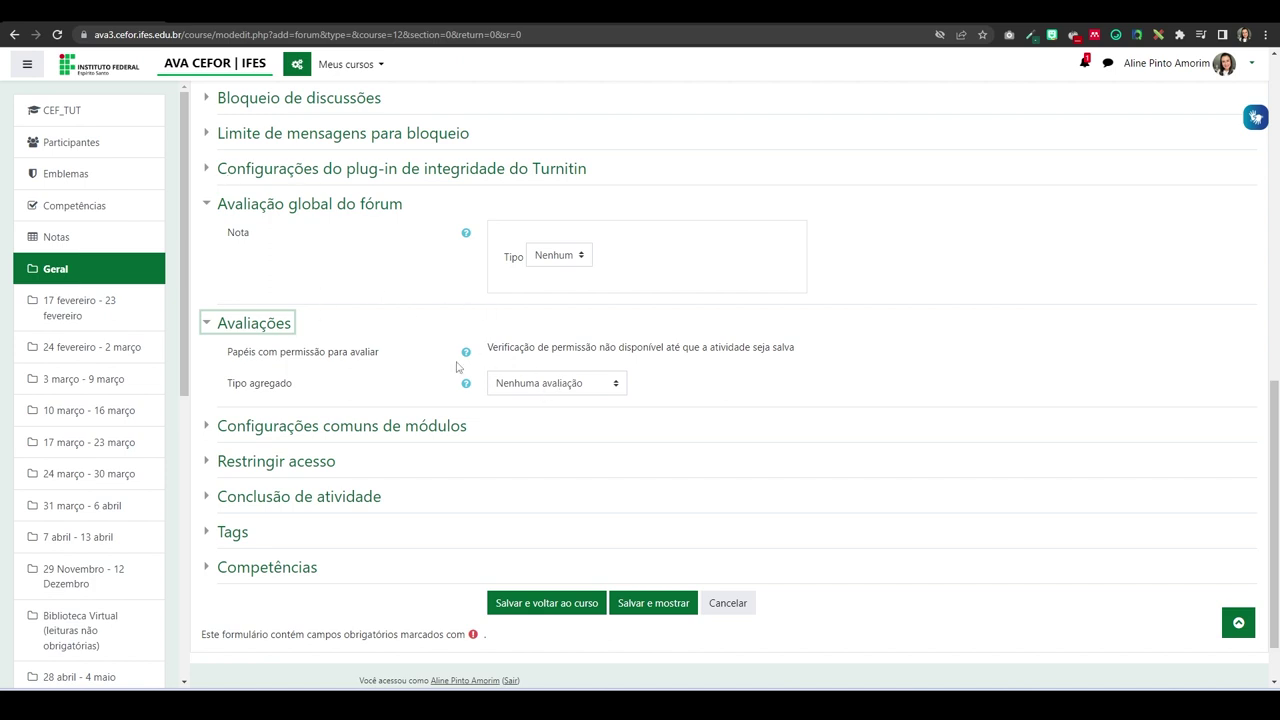
{"action": "left_click", "coordinate": [276, 206]}
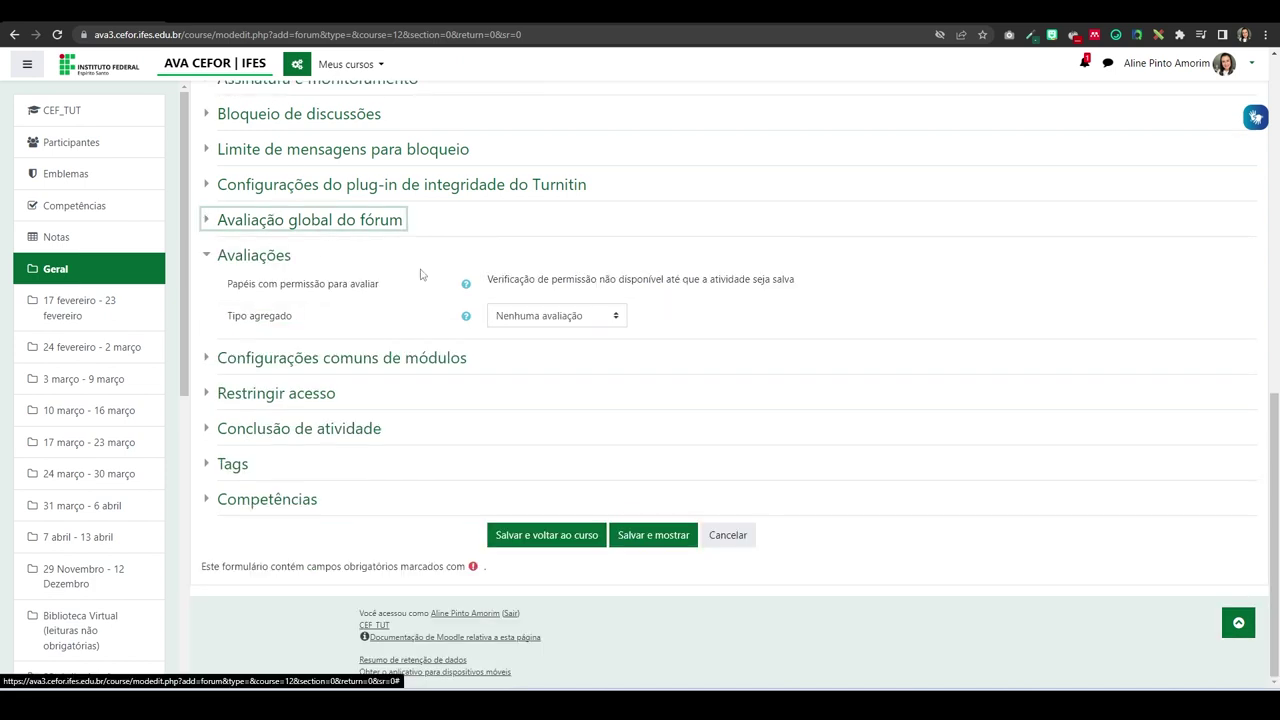
{"action": "left_click", "coordinate": [615, 320]}
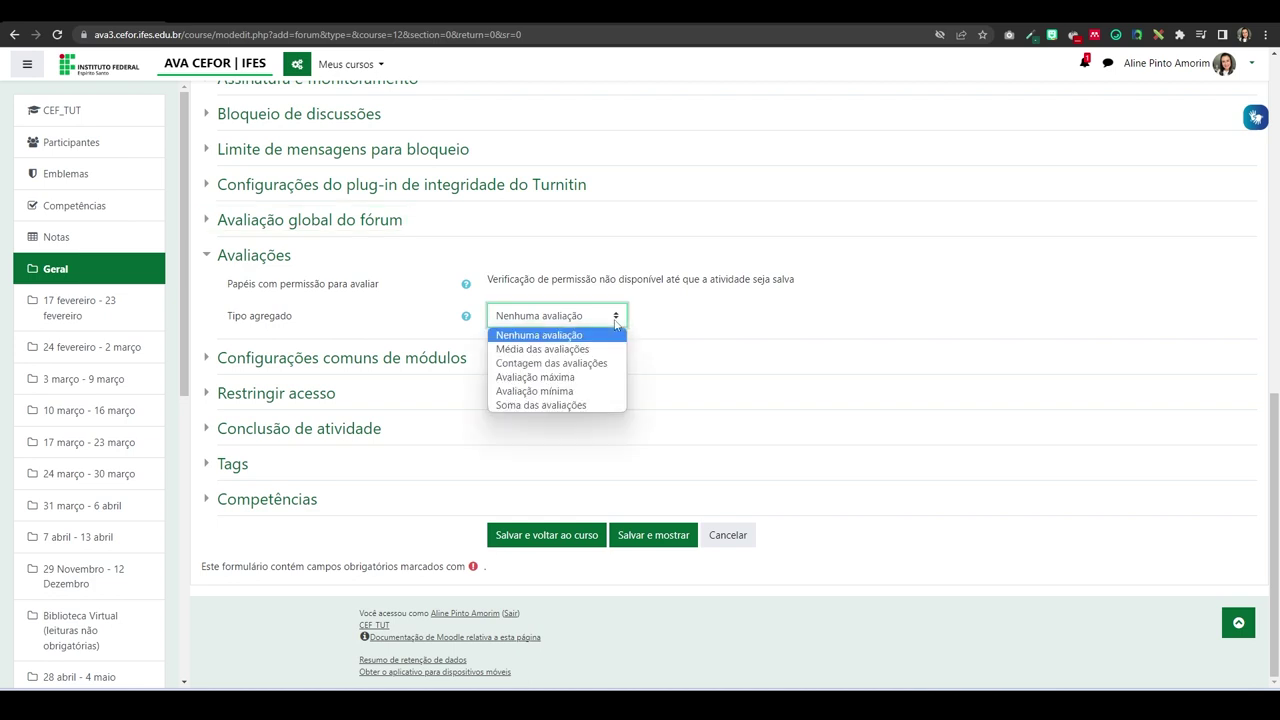
{"action": "left_click", "coordinate": [577, 406]}
Step: Keep the rating scale type as Pontos and set the maximum grade (Nota máxima) to 15
{"action": "scroll", "coordinate": [582, 290], "scroll_direction": "down", "scroll_amount": 2}
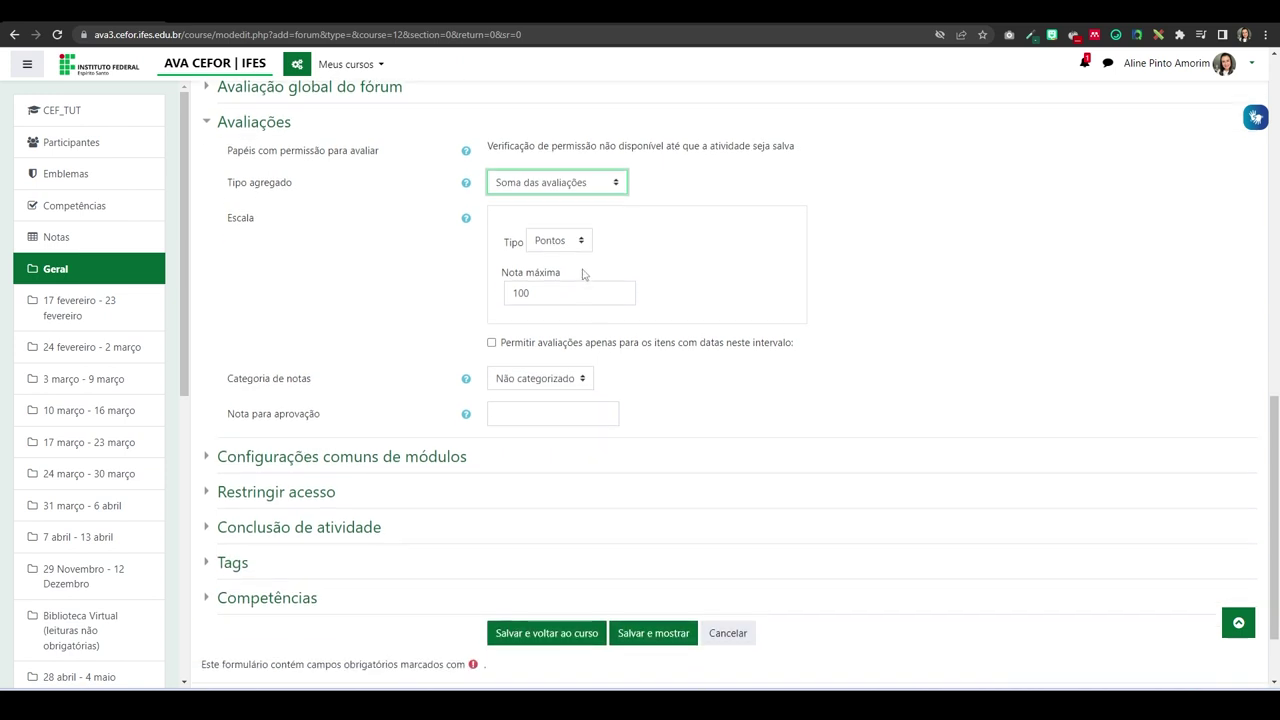
{"action": "left_click", "coordinate": [580, 243]}
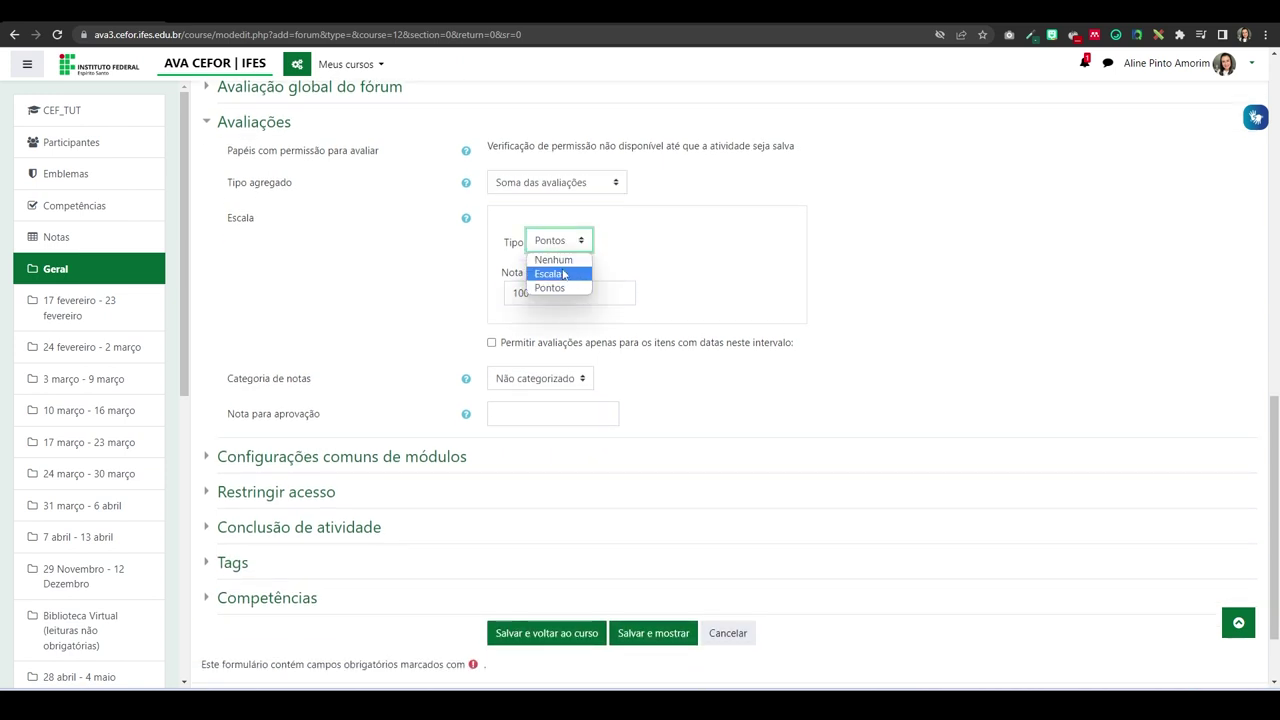
{"action": "left_click", "coordinate": [560, 288]}
{"action": "left_click", "coordinate": [538, 293]}
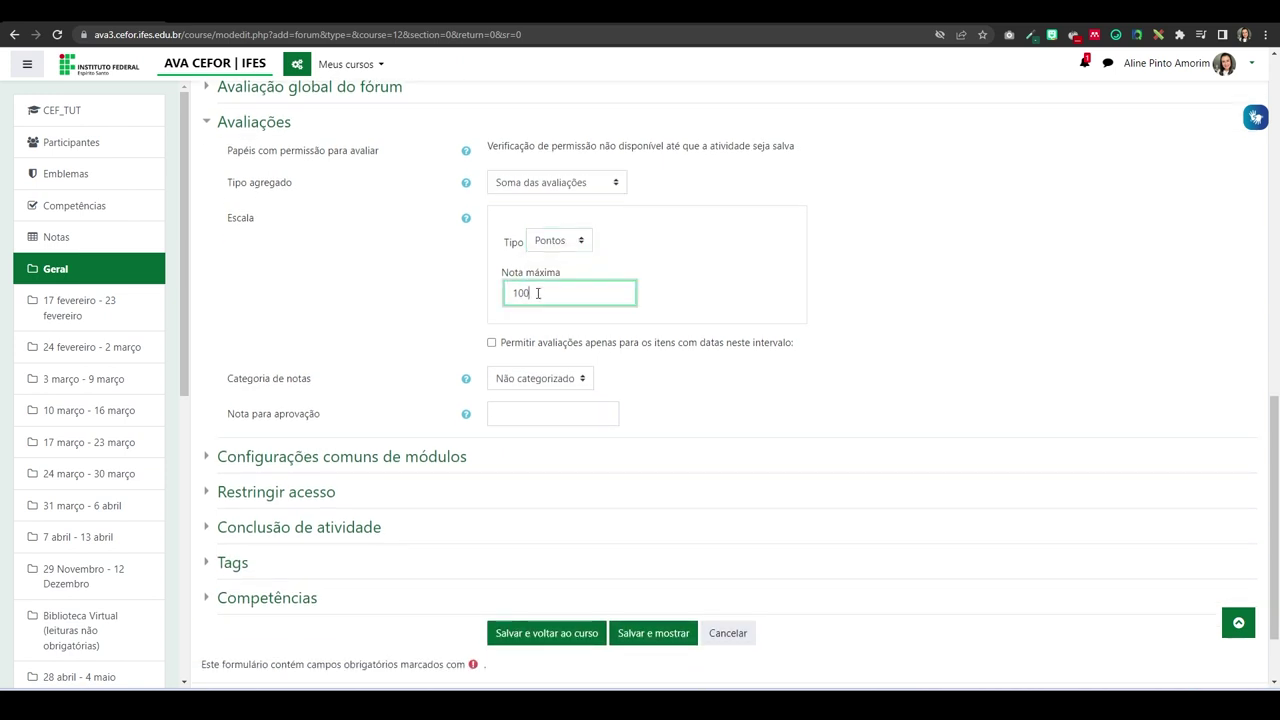
{"action": "key", "text": "BackSpace"}
{"action": "key", "text": "BackSpace"}
{"action": "type", "text": "5"}
{"action": "scroll", "coordinate": [731, 329], "scroll_direction": "down", "scroll_amount": 1}
{"action": "scroll", "coordinate": [734, 331], "scroll_direction": "up", "scroll_amount": 2}
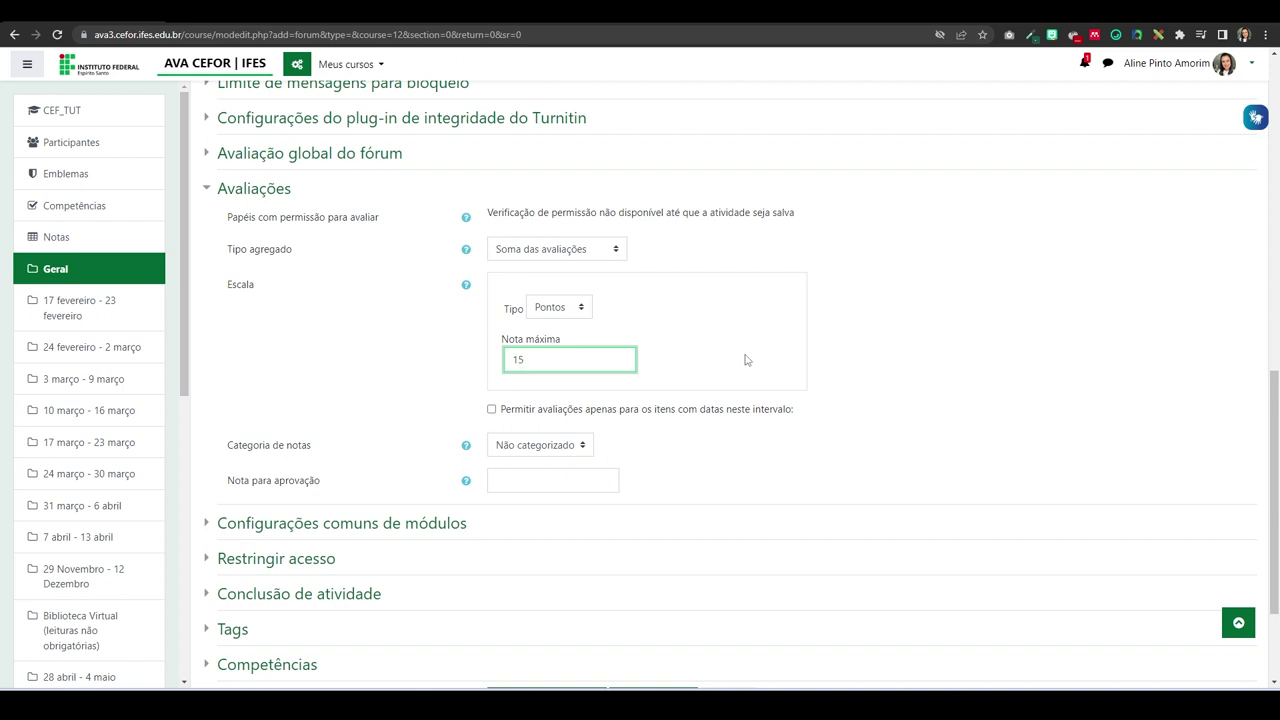
Step: Set the Avaliações aggregate type to Nenhuma avaliação and give Avaliação global do fórum a Pontos grade with a maximum of 15
{"action": "left_click", "coordinate": [616, 256]}
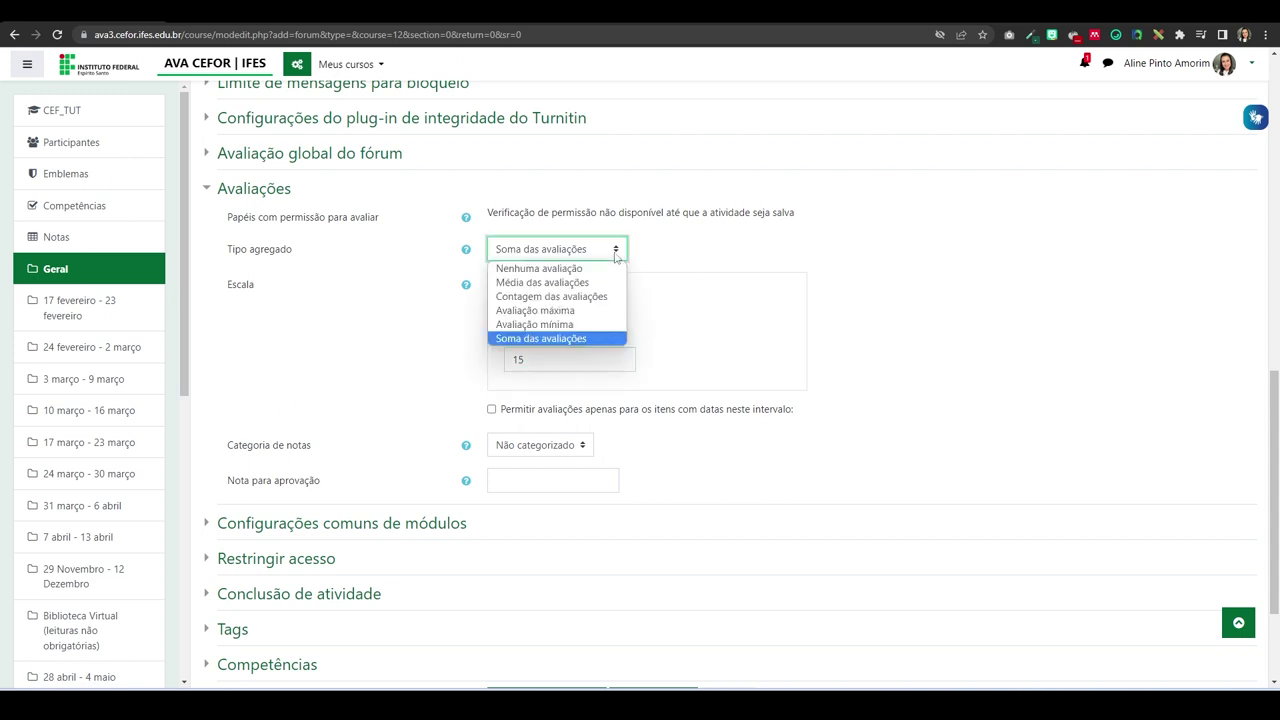
{"action": "left_click", "coordinate": [587, 269]}
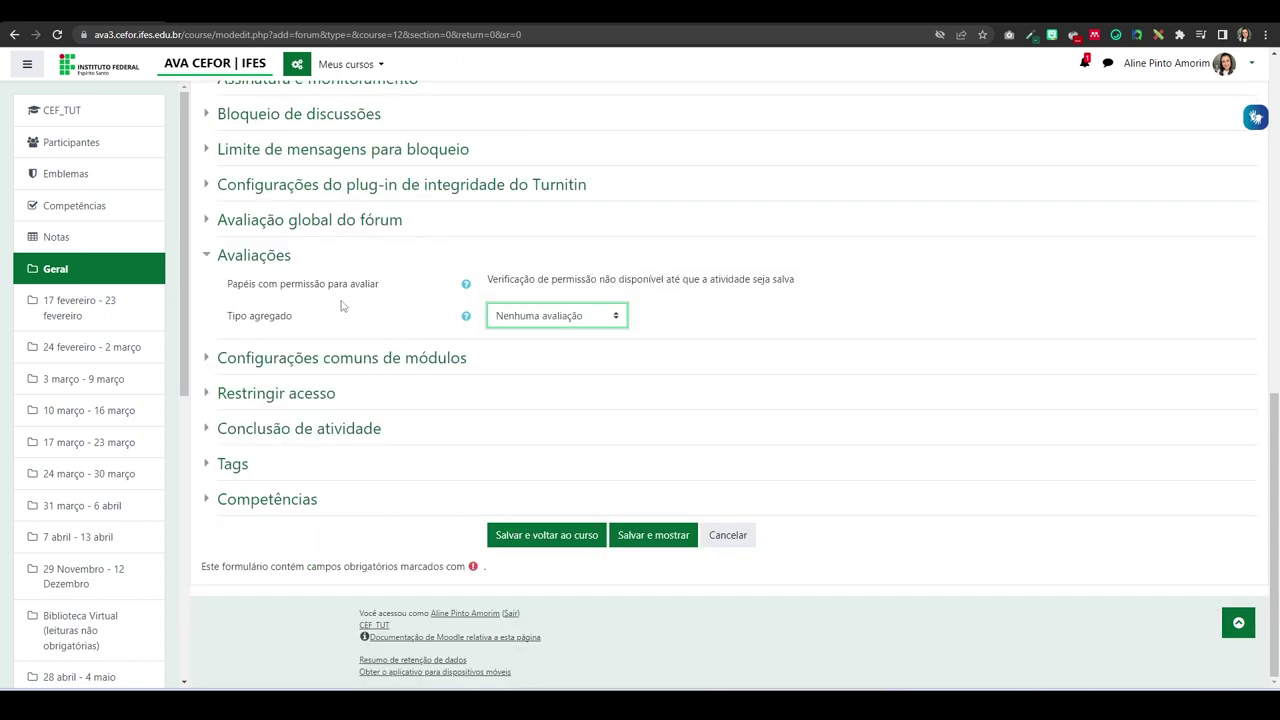
{"action": "left_click", "coordinate": [320, 224]}
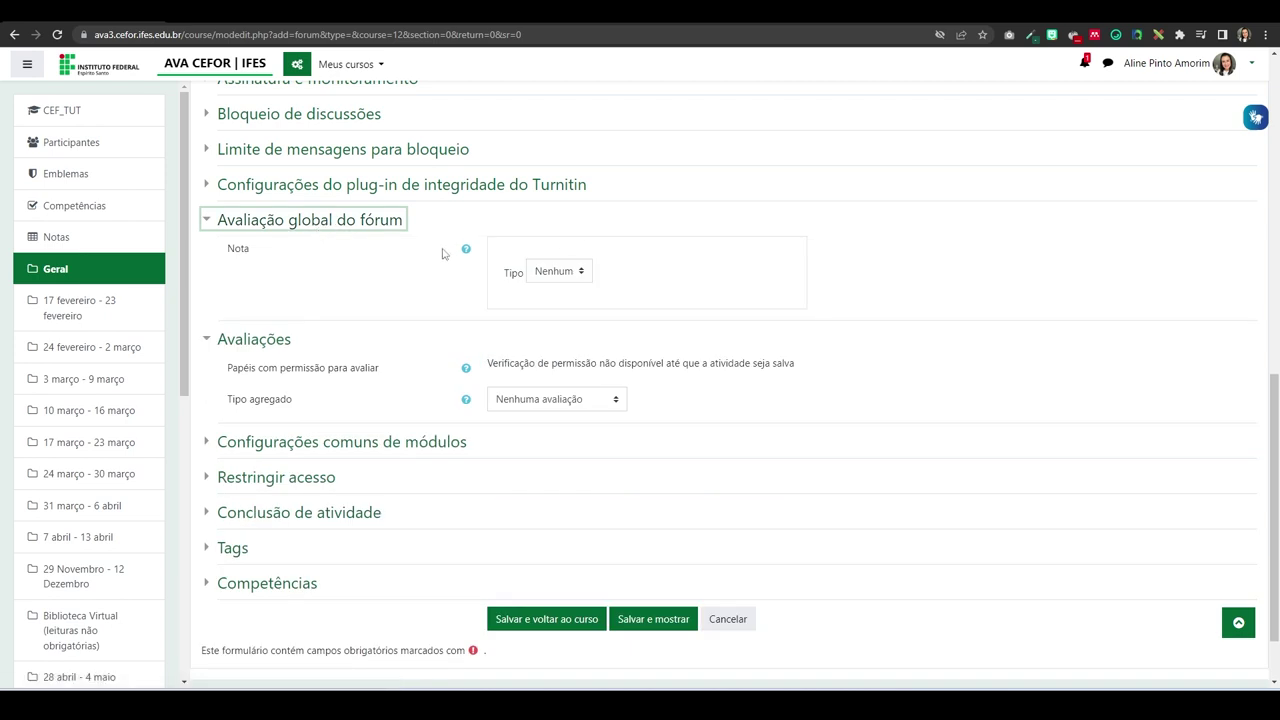
{"action": "left_click", "coordinate": [583, 274]}
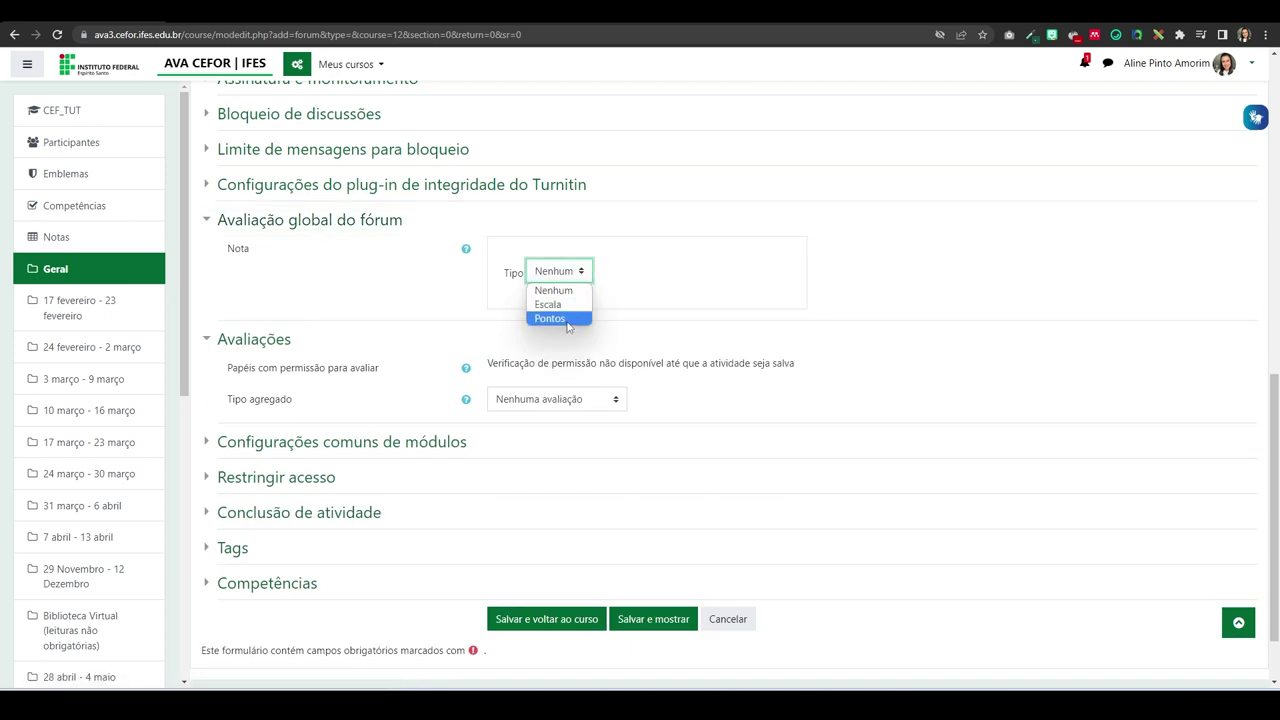
{"action": "left_click", "coordinate": [565, 318]}
{"action": "left_click", "coordinate": [566, 322]}
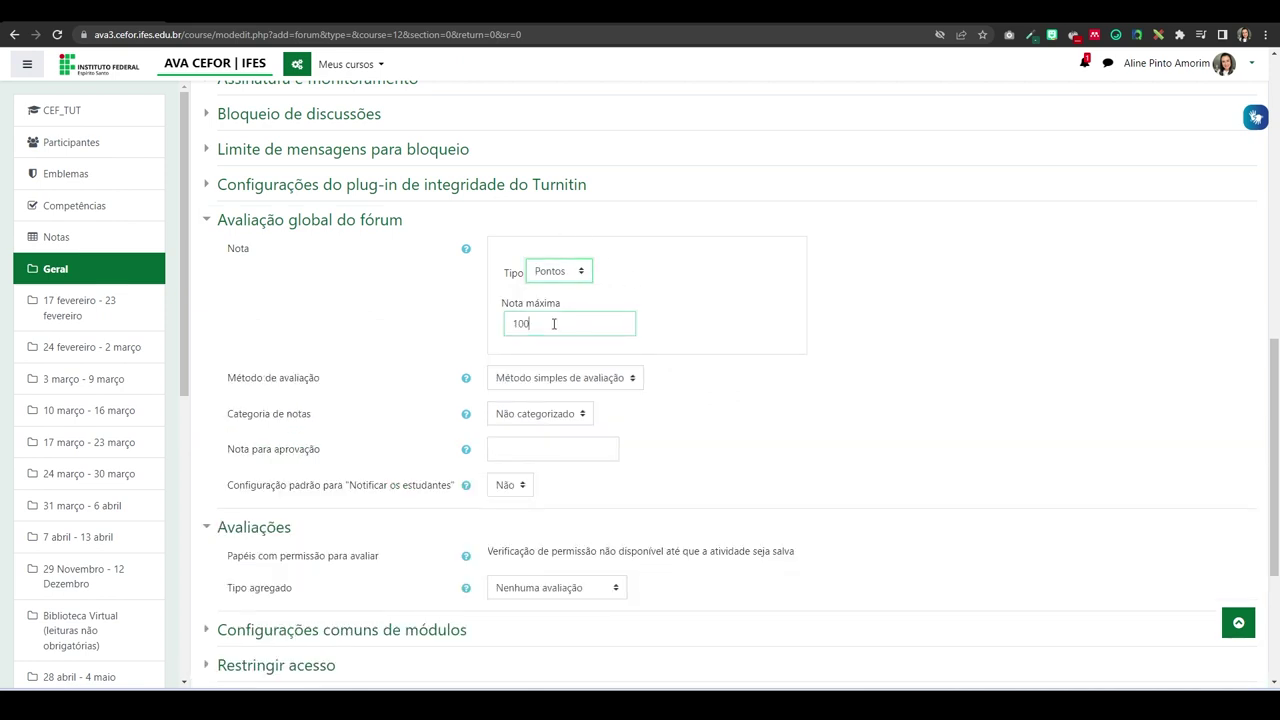
{"action": "key", "text": "BackSpace"}
{"action": "key", "text": "BackSpace"}
{"action": "type", "text": "5"}
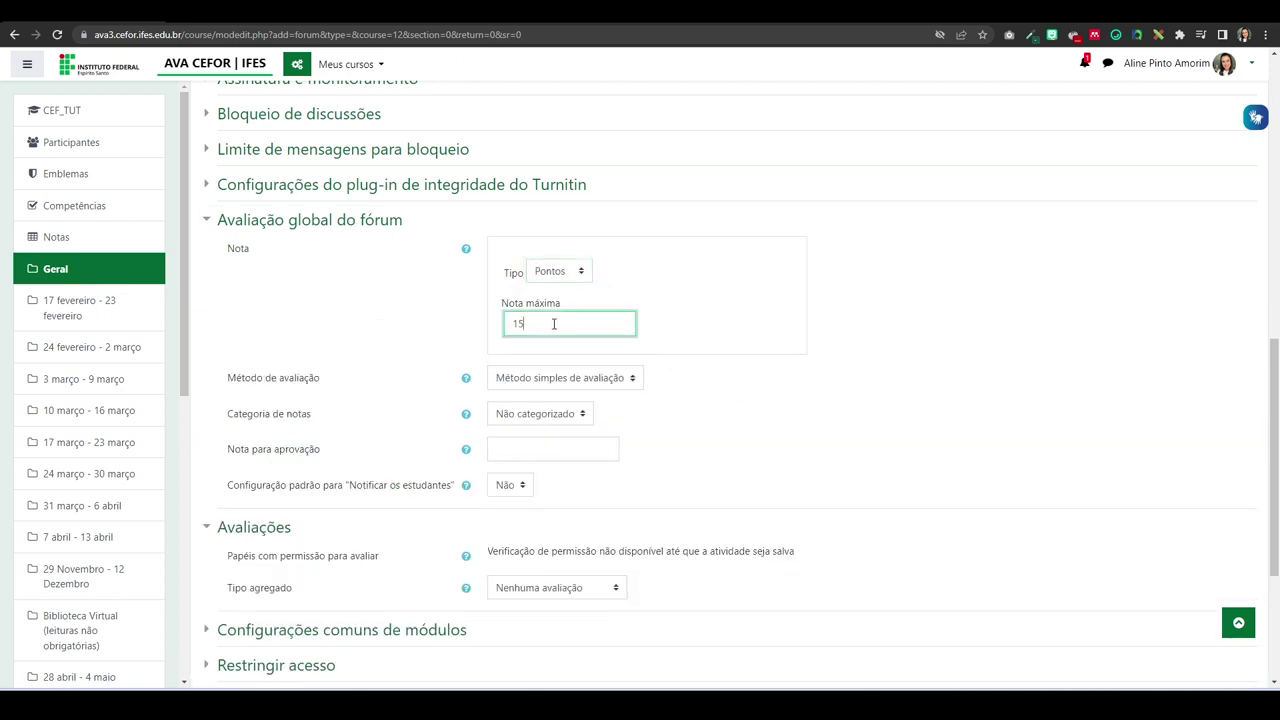
Step: Set the Método de avaliação under Avaliação global do fórum to Rubrica
{"action": "scroll", "coordinate": [440, 333], "scroll_direction": "down", "scroll_amount": 2}
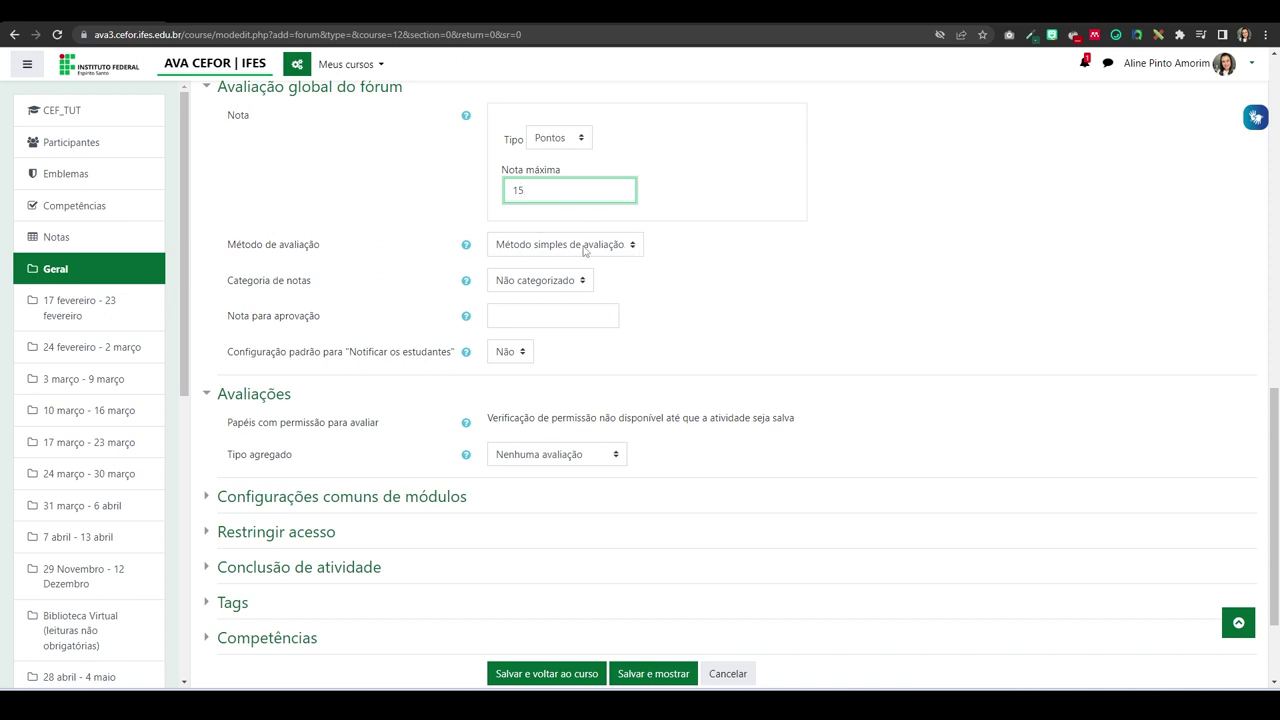
{"action": "left_click", "coordinate": [631, 249]}
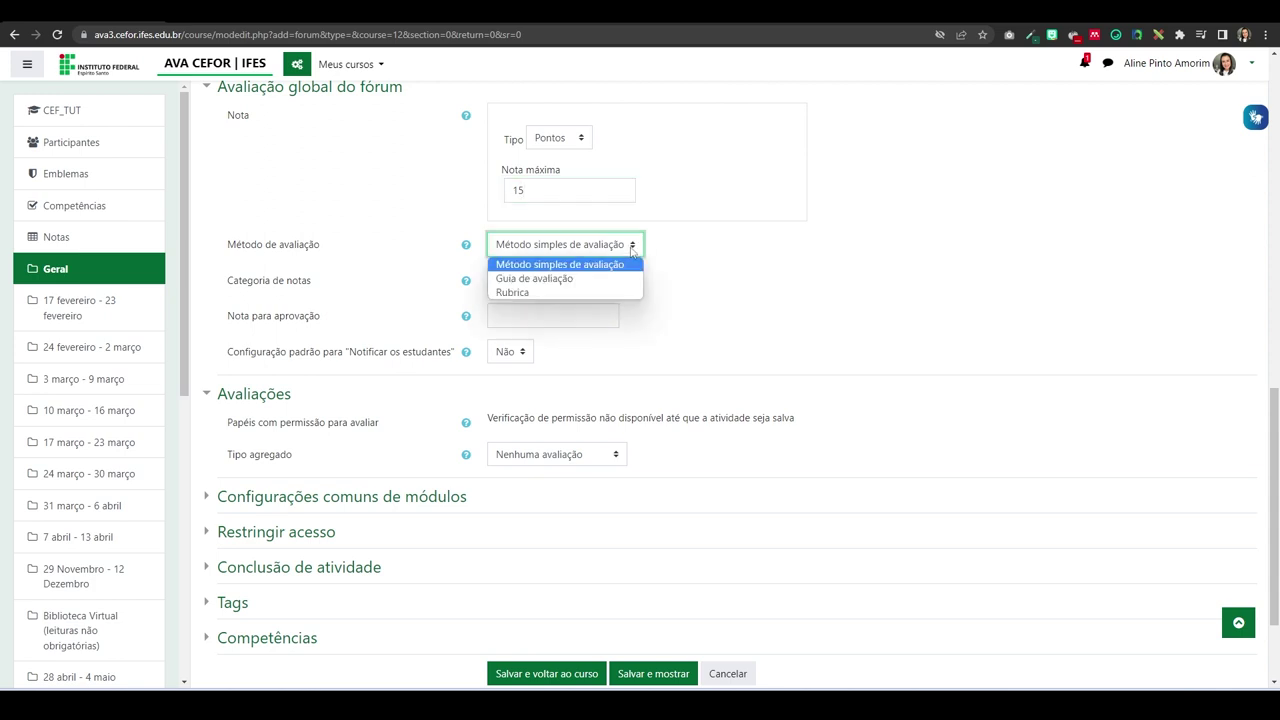
{"action": "left_click", "coordinate": [527, 292]}
{"action": "left_click", "coordinate": [706, 267]}
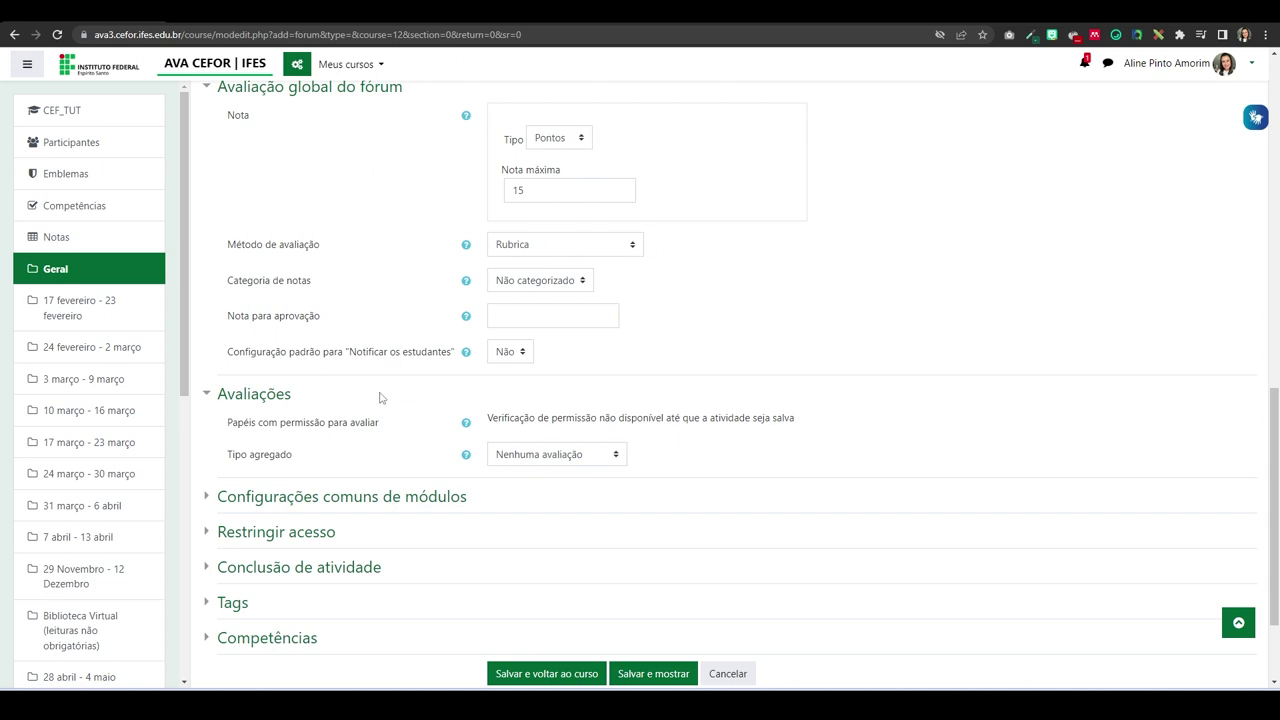
Step: Set the grade type under Avaliação global do fórum back to Nenhum
{"action": "left_click", "coordinate": [586, 142]}
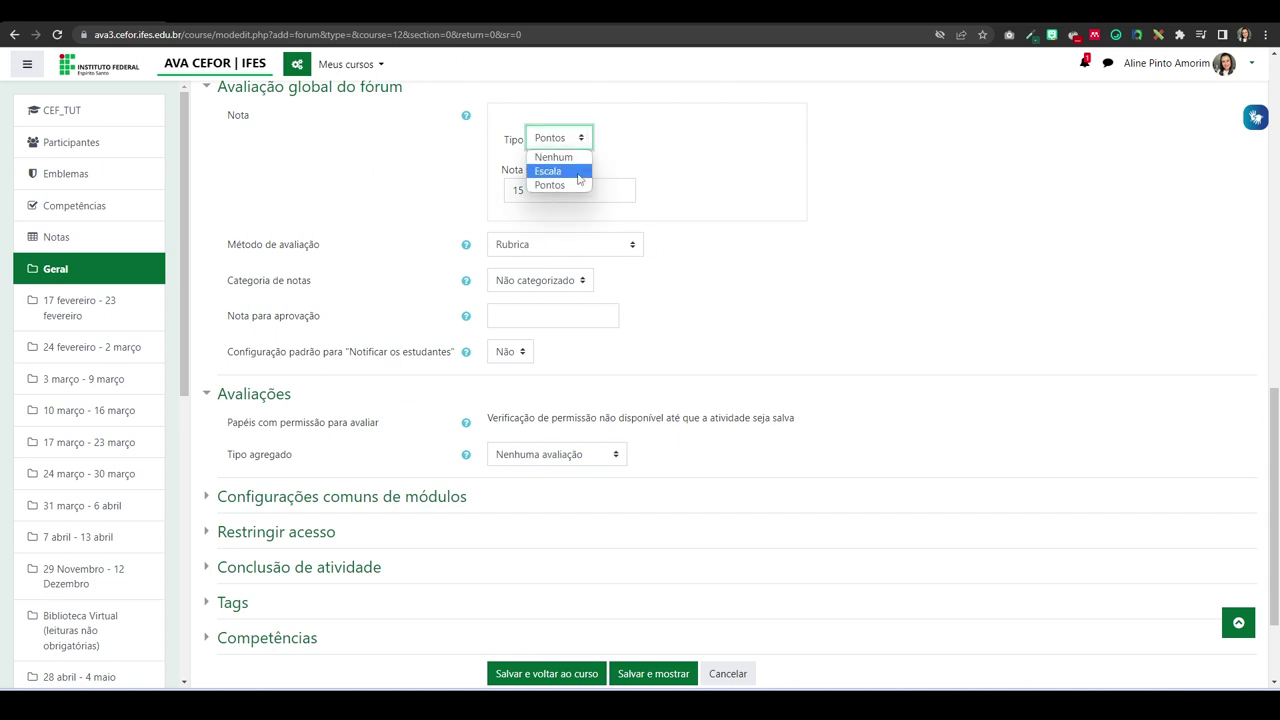
{"action": "scroll", "coordinate": [575, 167], "scroll_direction": "up", "scroll_amount": 1}
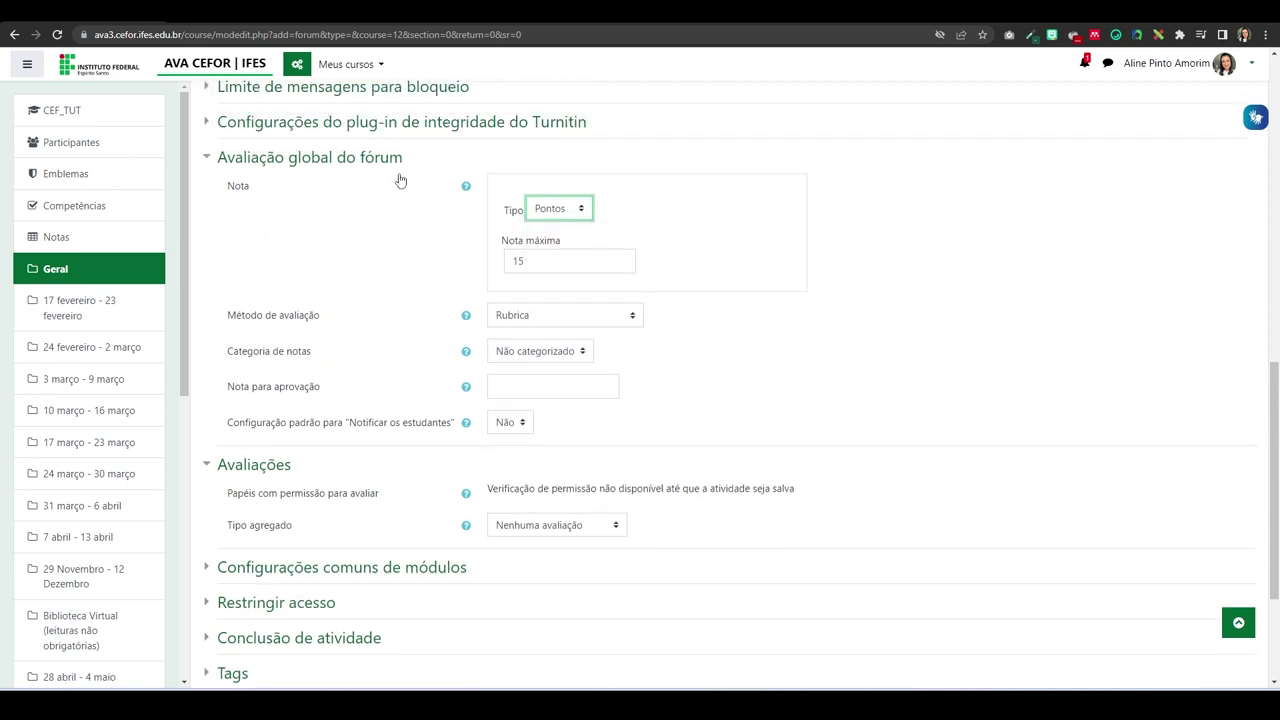
{"action": "left_click", "coordinate": [573, 292]}
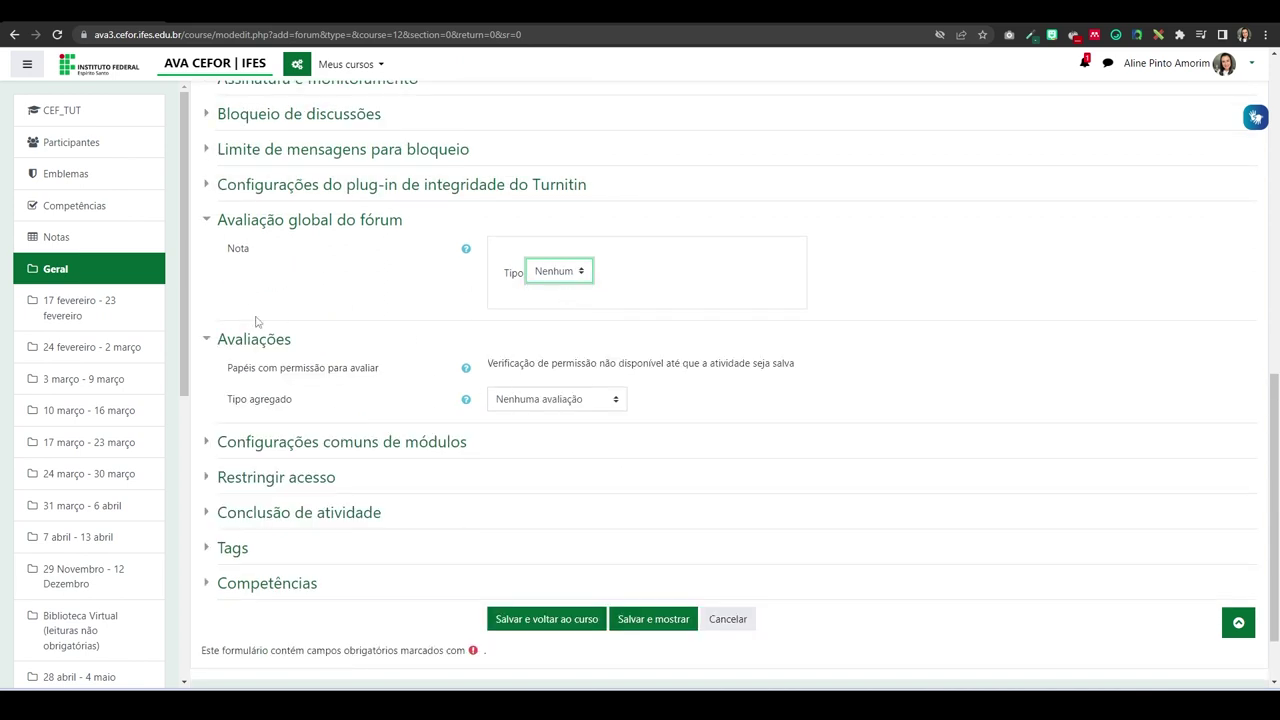
Step: Set the Tipo agregado under Avaliações to Média das avaliações and save the forum, returning to the course
{"action": "left_click", "coordinate": [613, 400]}
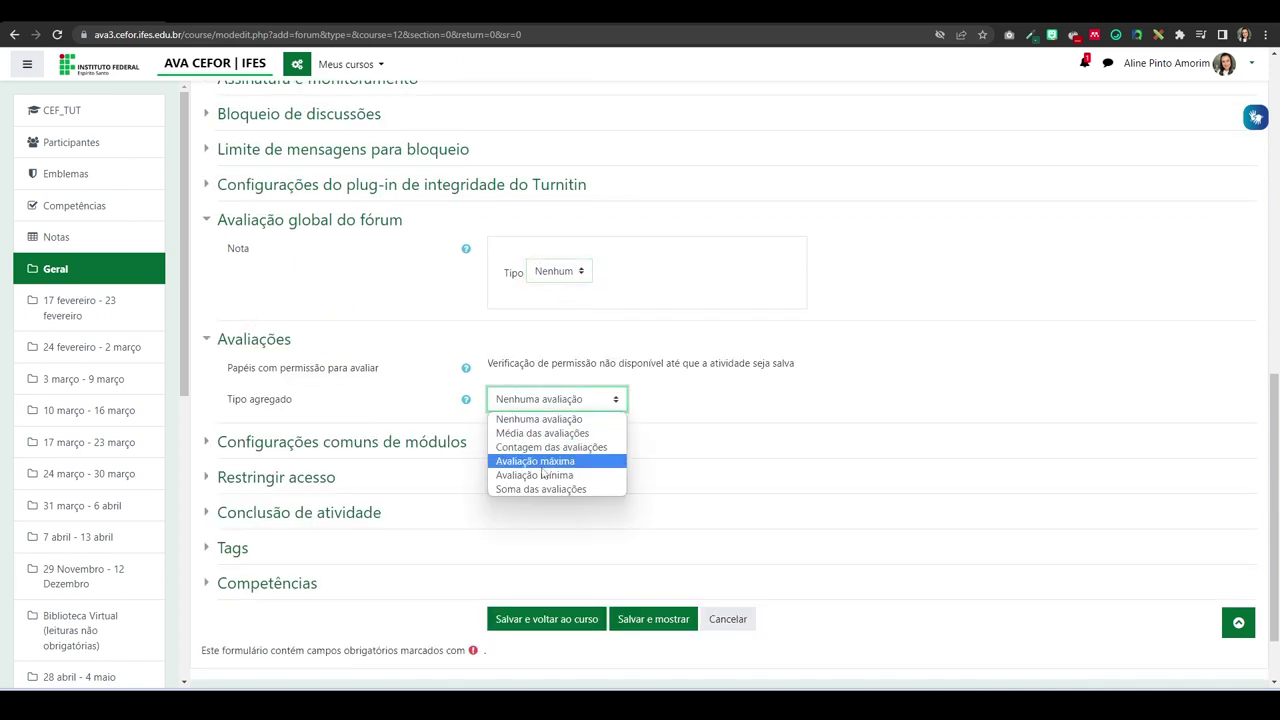
{"action": "left_click", "coordinate": [528, 435]}
{"action": "scroll", "coordinate": [660, 420], "scroll_direction": "down", "scroll_amount": 2}
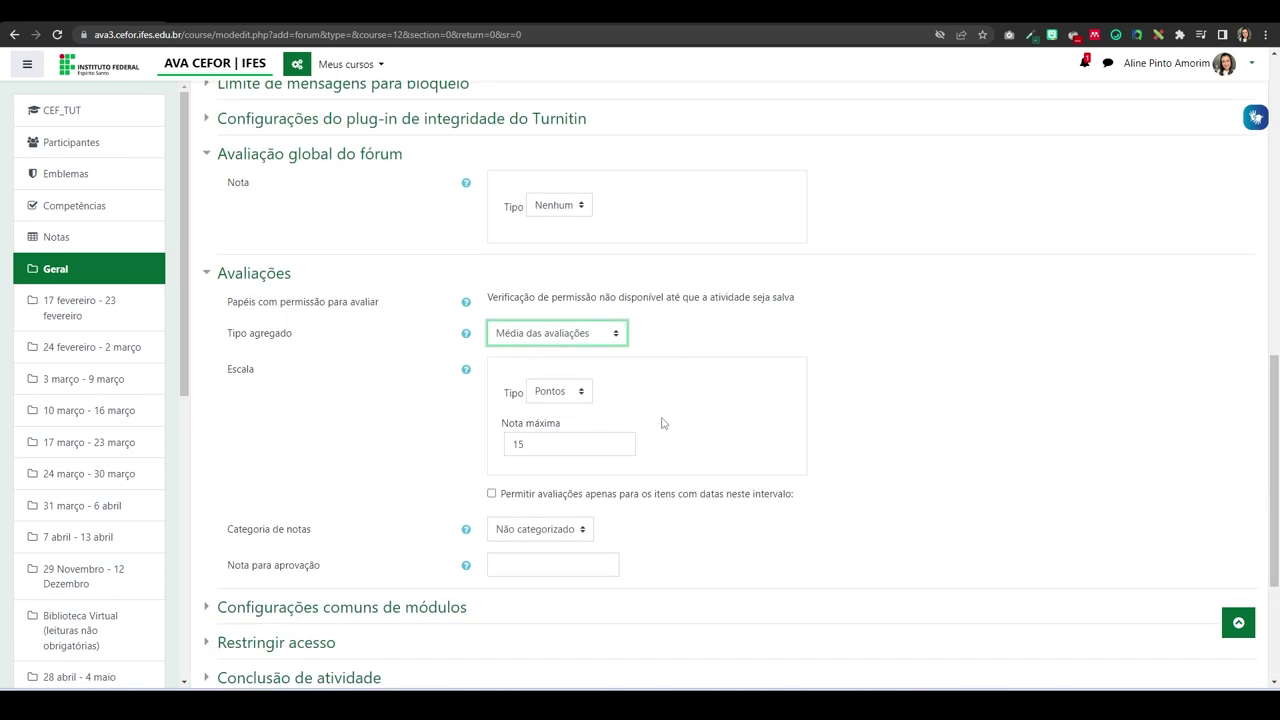
{"action": "scroll", "coordinate": [606, 414], "scroll_direction": "down", "scroll_amount": 3}
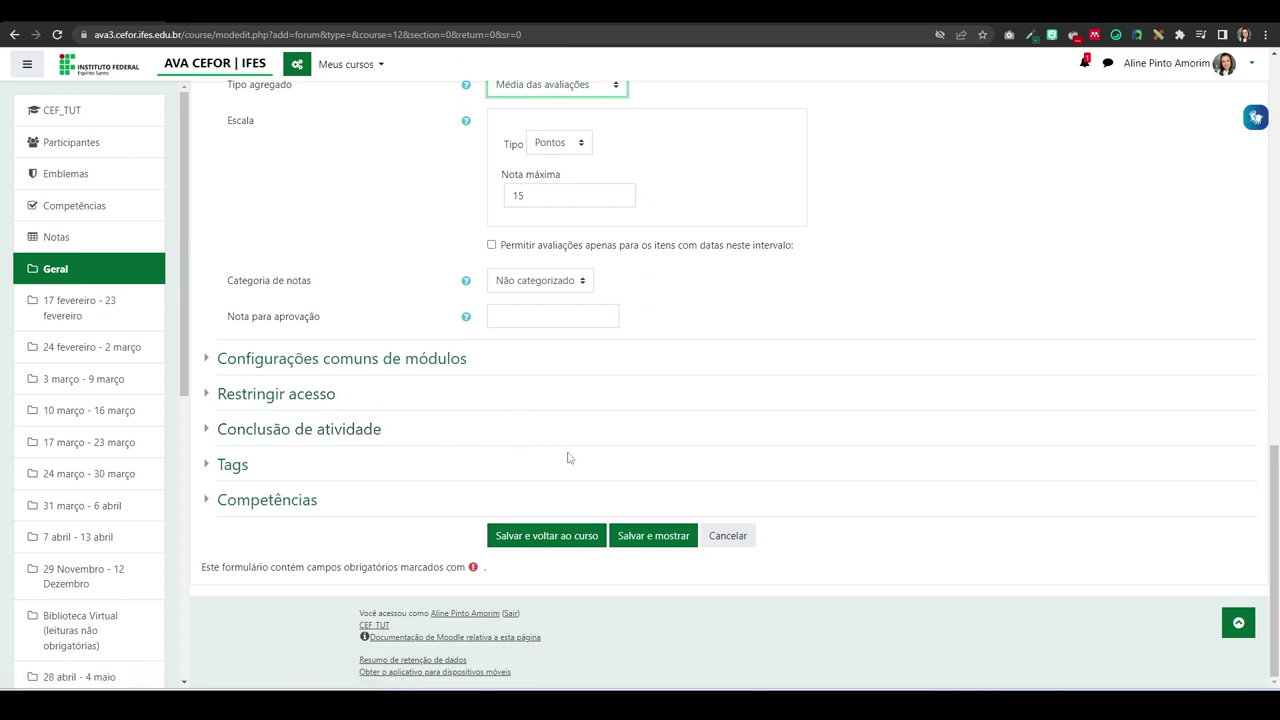
{"action": "left_click", "coordinate": [556, 540]}
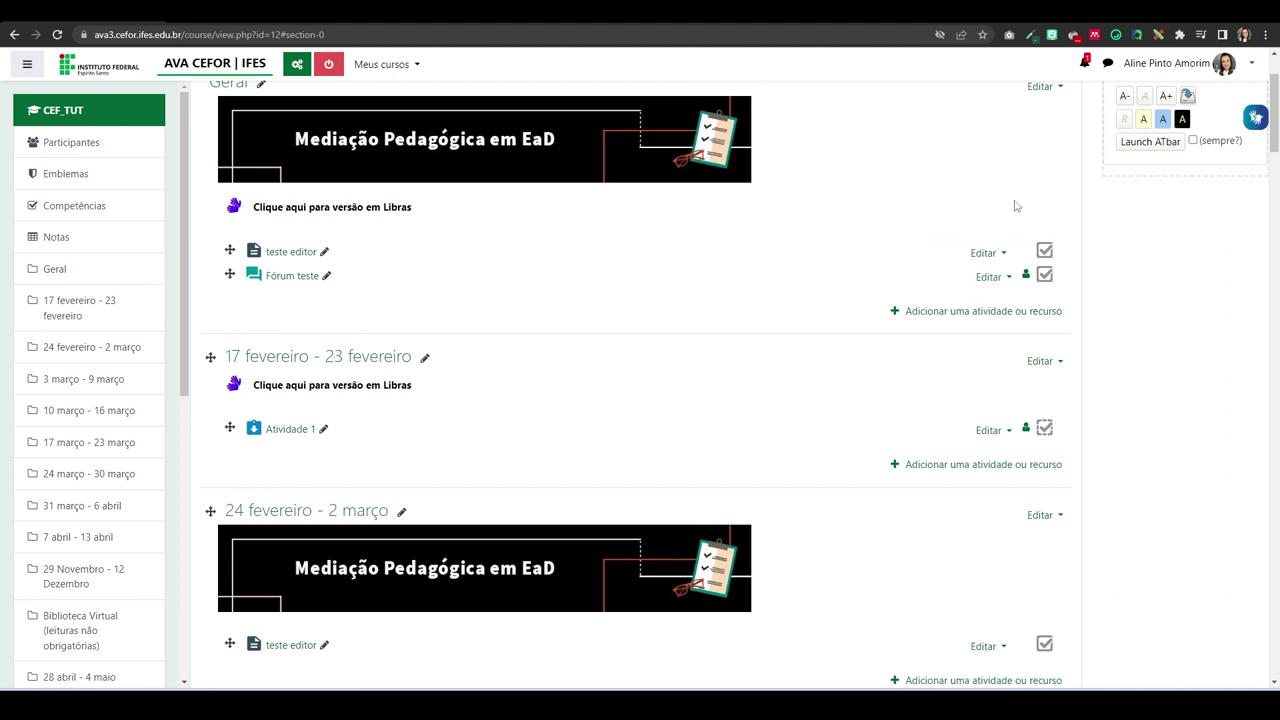
Step: Reopen the settings of Fórum teste from the course page and review its configuration sections
{"action": "left_click", "coordinate": [992, 277]}
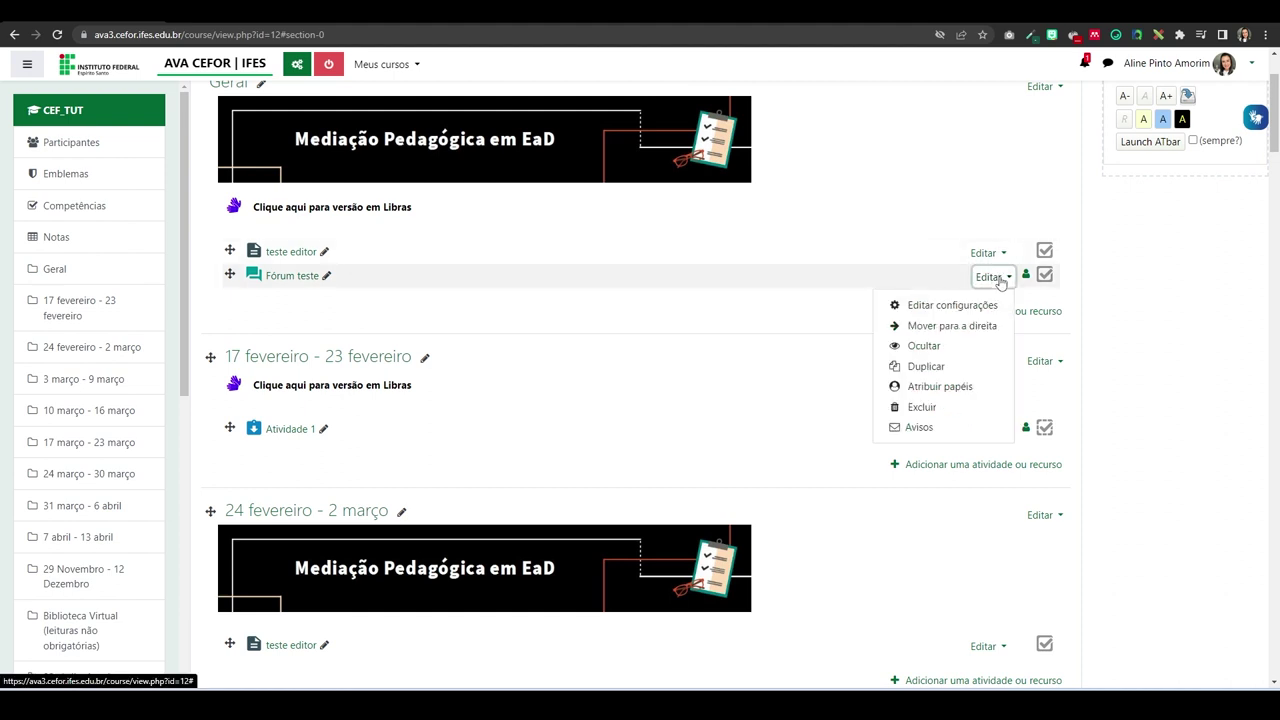
{"action": "left_click", "coordinate": [943, 305]}
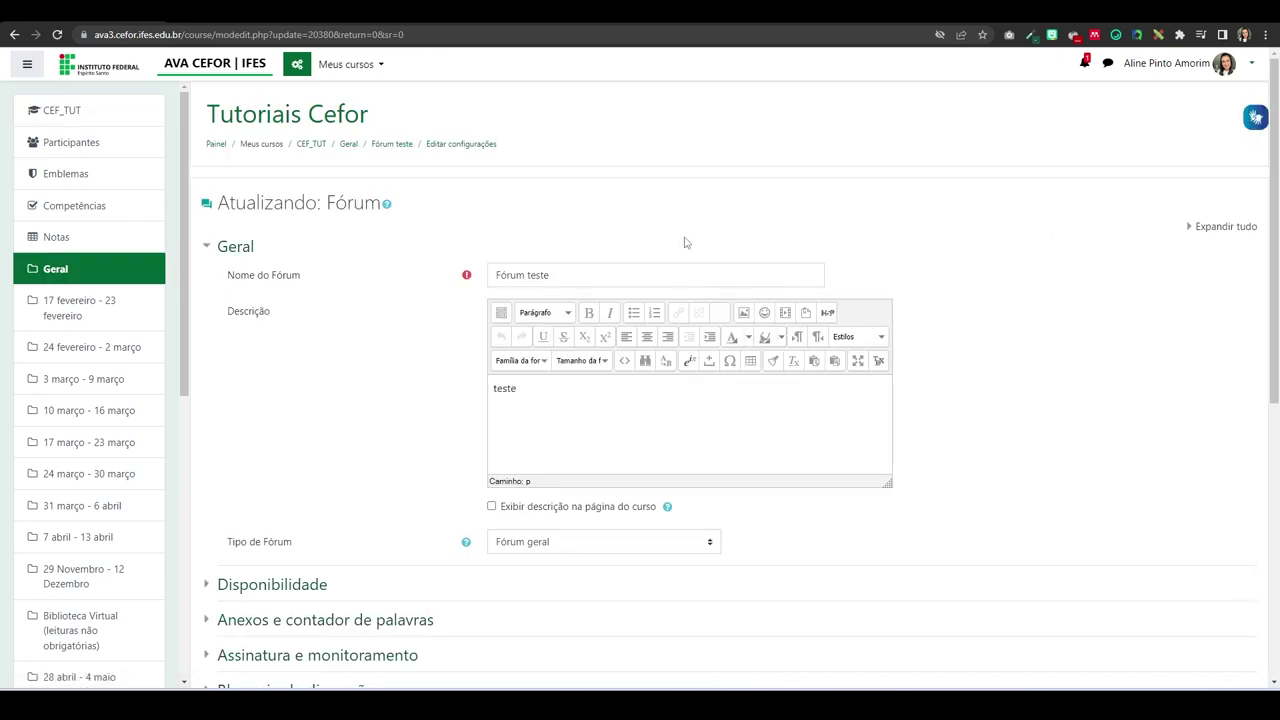
{"action": "scroll", "coordinate": [685, 242], "scroll_direction": "down", "scroll_amount": 5}
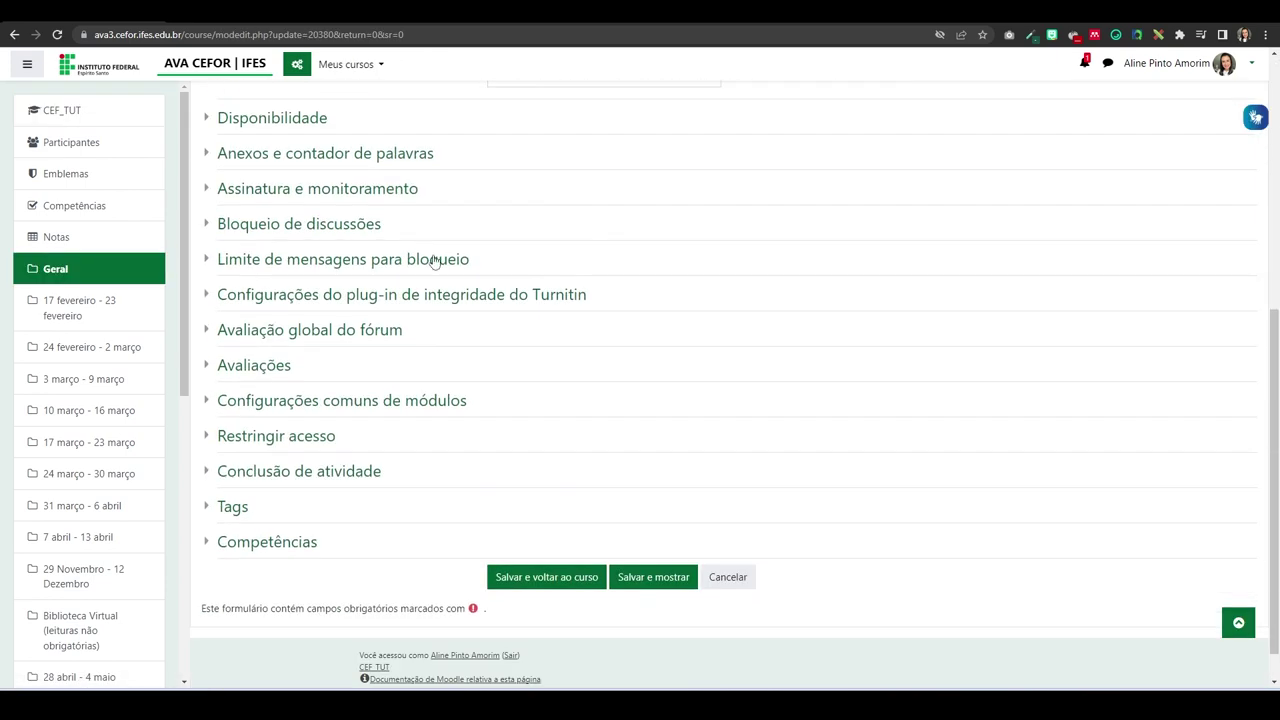
{"action": "scroll", "coordinate": [435, 260], "scroll_direction": "down", "scroll_amount": 1}
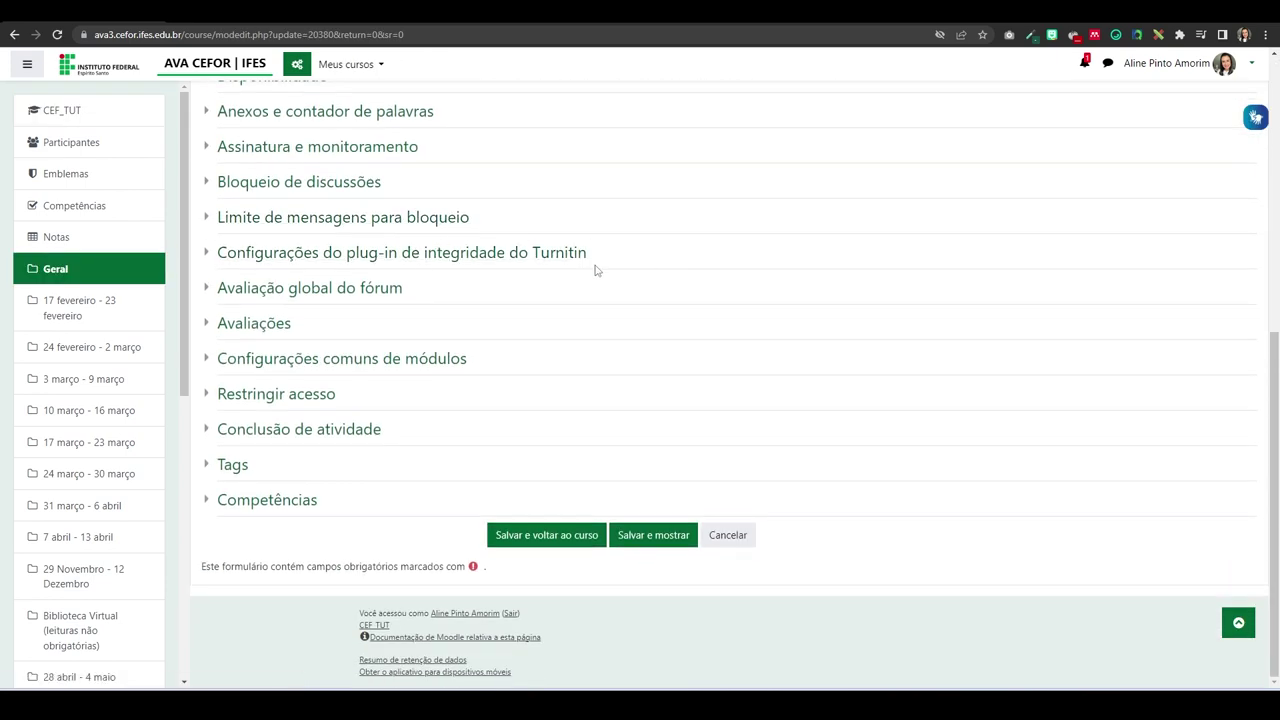
{"action": "scroll", "coordinate": [595, 270], "scroll_direction": "up", "scroll_amount": 1}
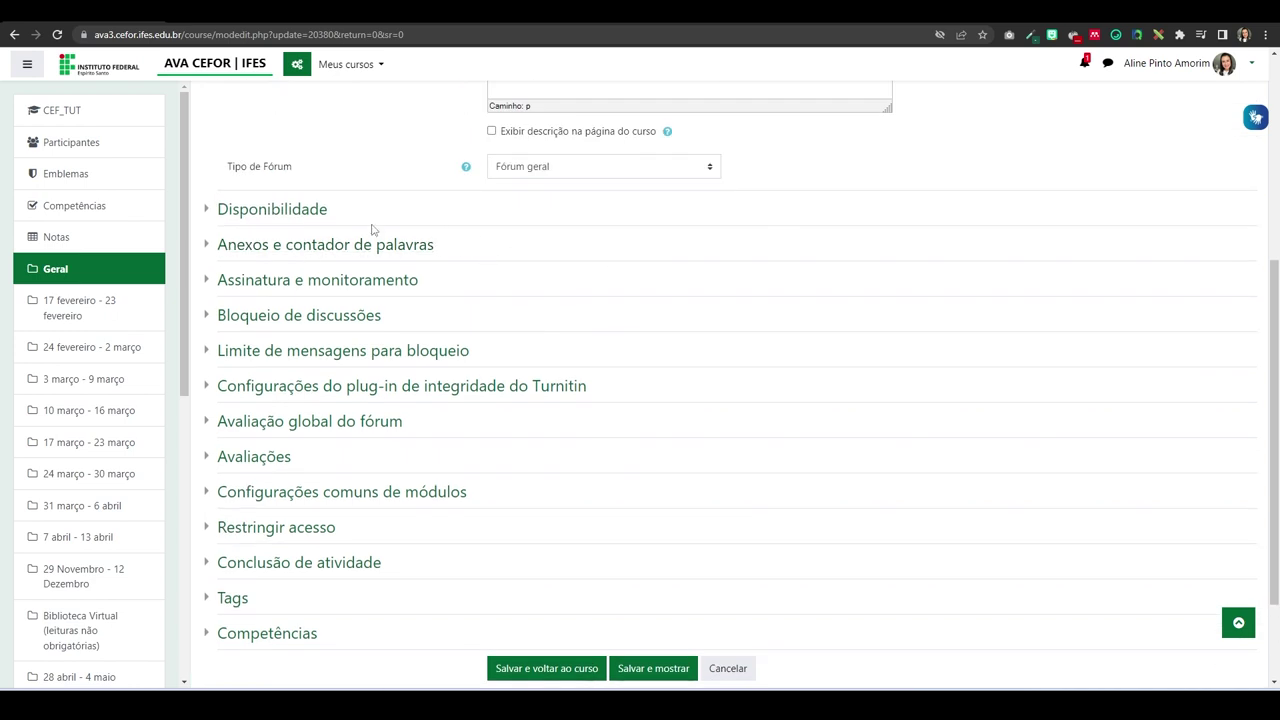
{"action": "scroll", "coordinate": [466, 254], "scroll_direction": "up", "scroll_amount": 3}
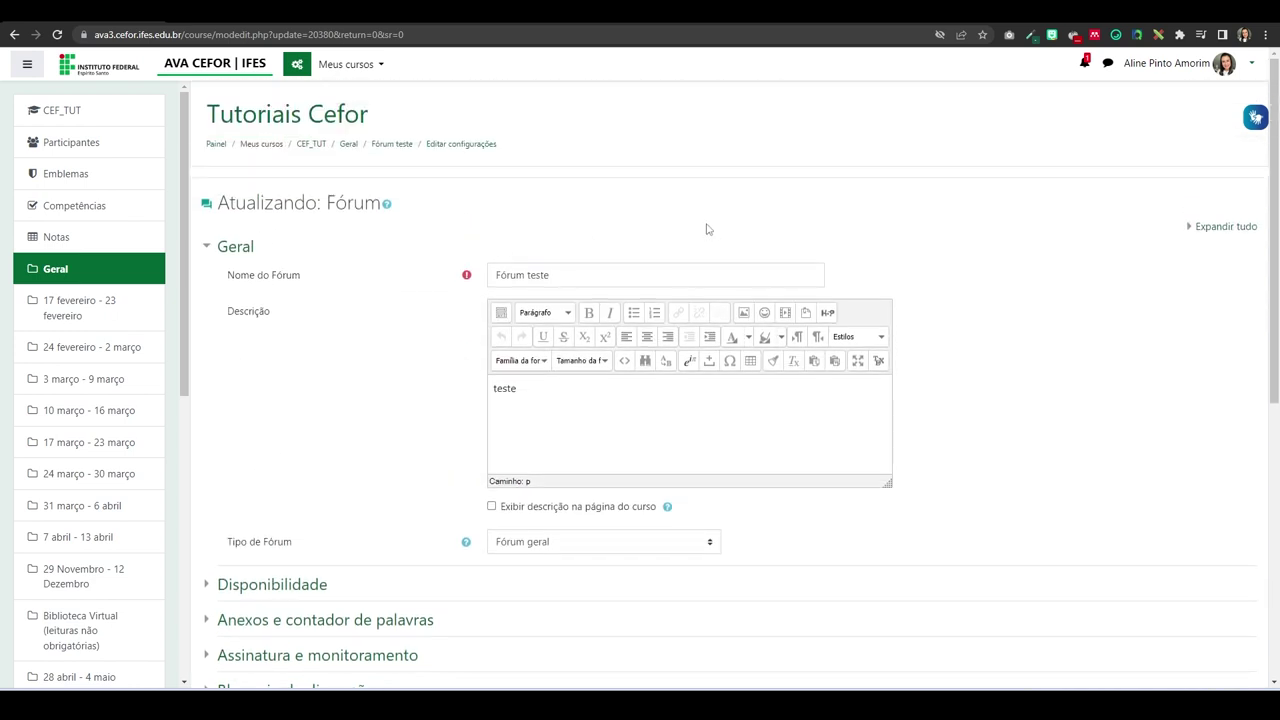
Step: Examine the administration options on the Fórum teste page and return to the Geral section of the course
{"action": "left_click", "coordinate": [401, 148]}
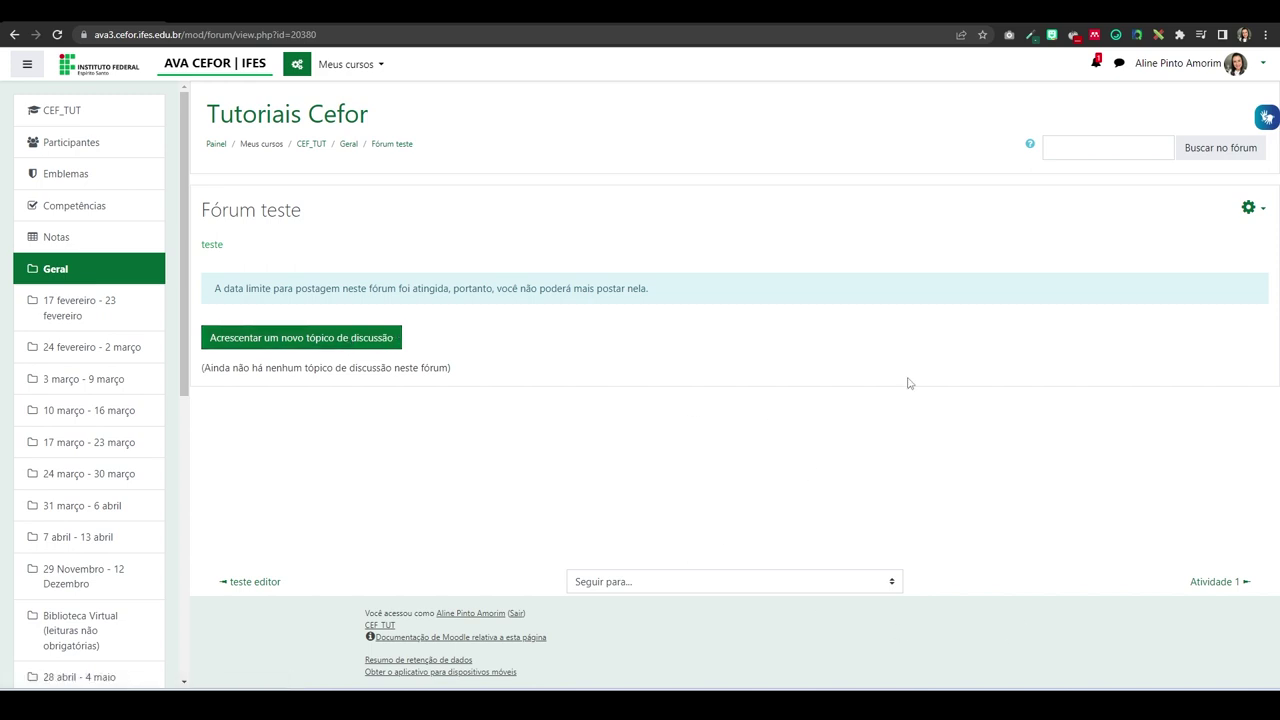
{"action": "left_click", "coordinate": [1248, 208]}
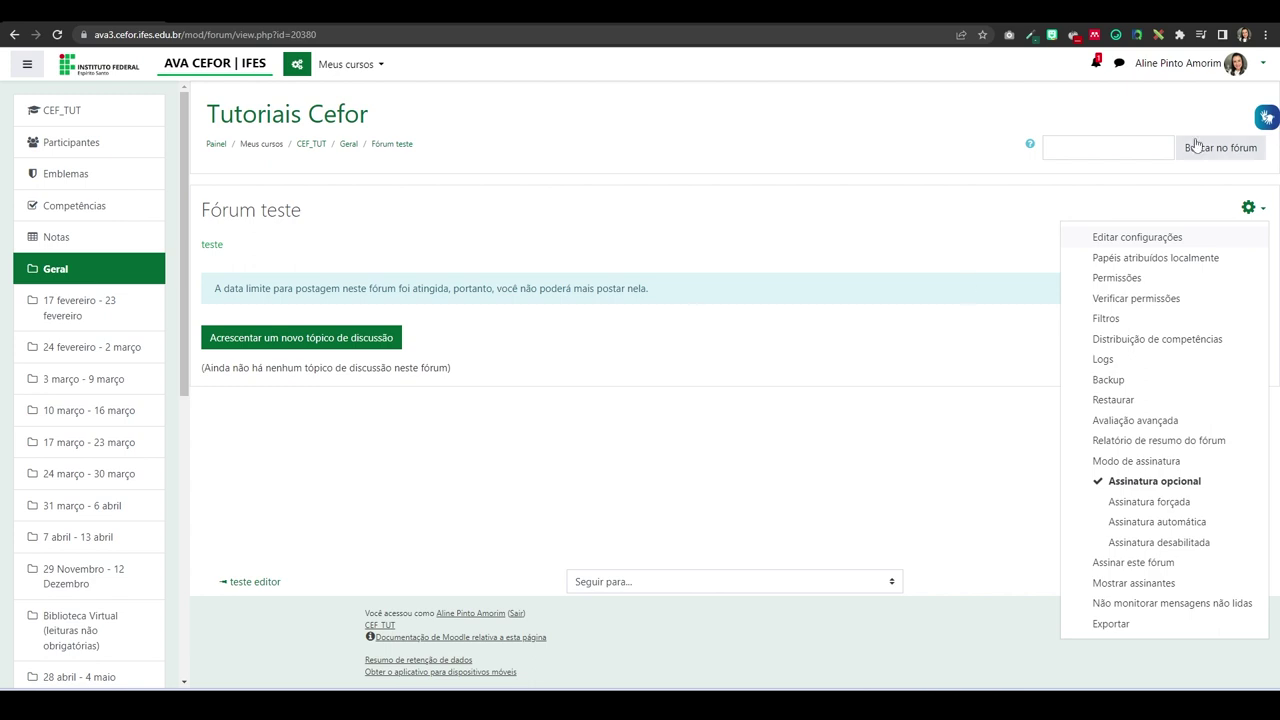
{"action": "left_click", "coordinate": [1248, 208]}
{"action": "left_click", "coordinate": [1248, 208]}
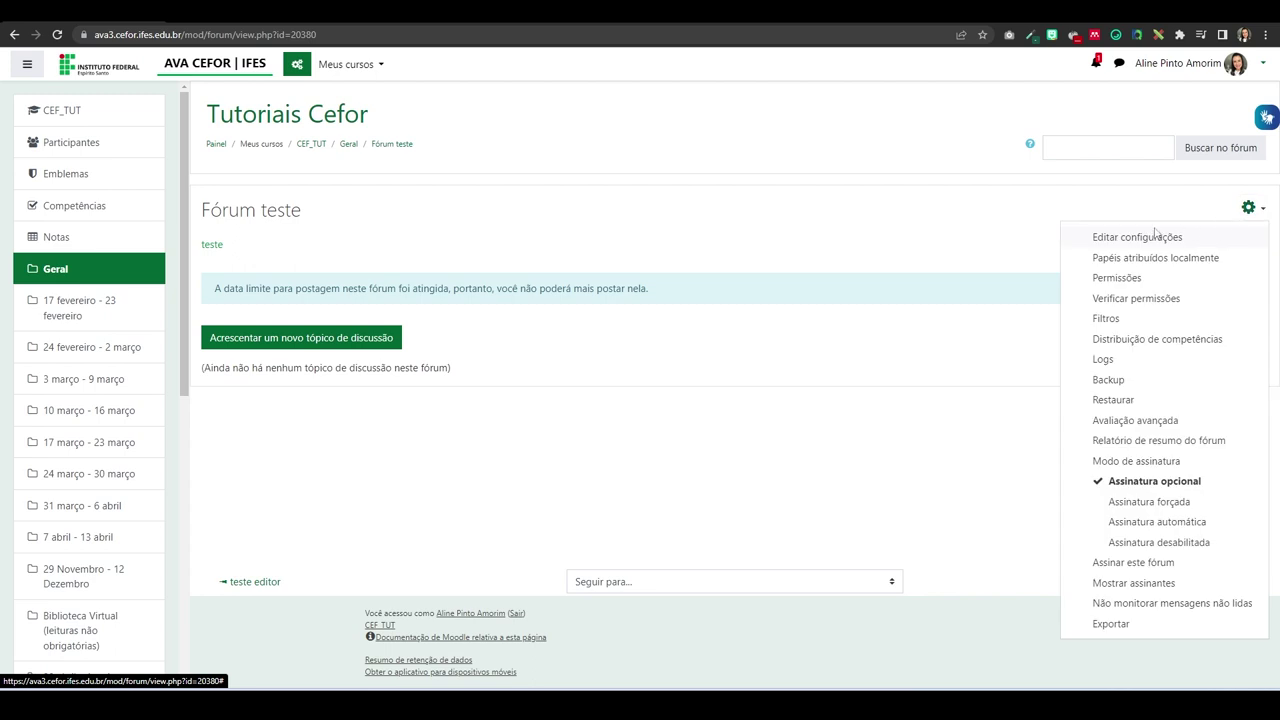
{"action": "left_click", "coordinate": [348, 144]}
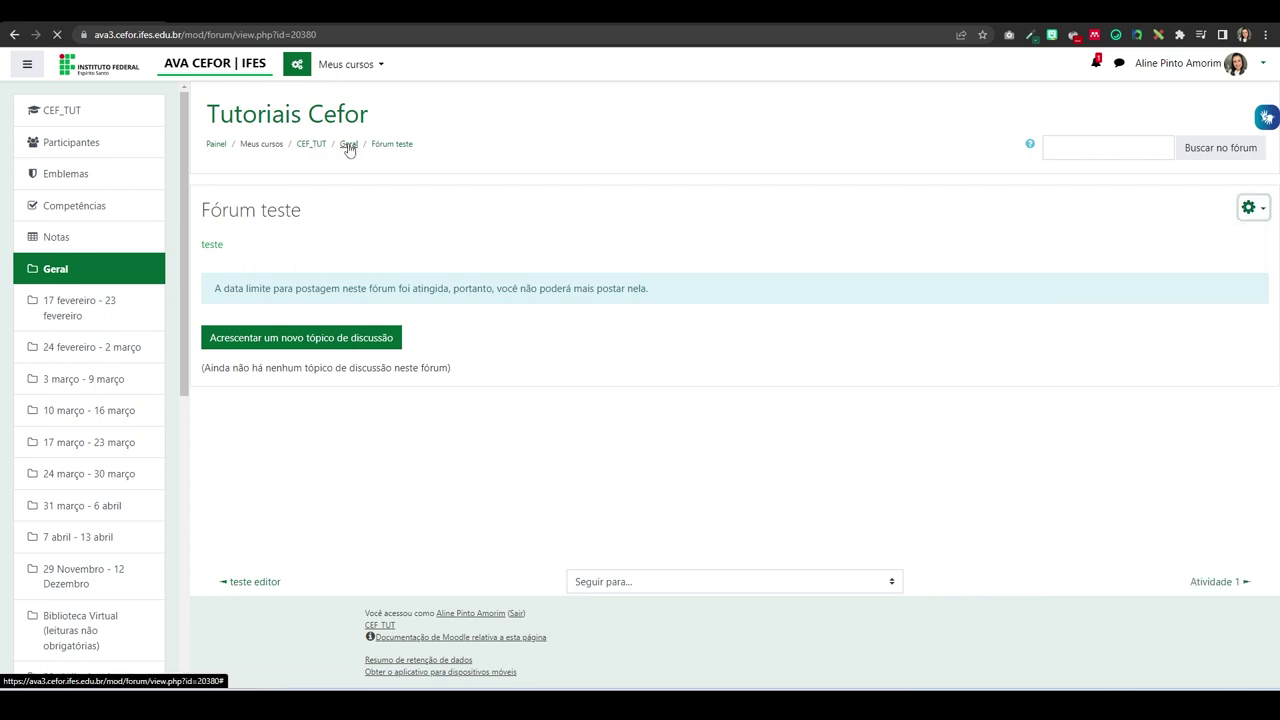